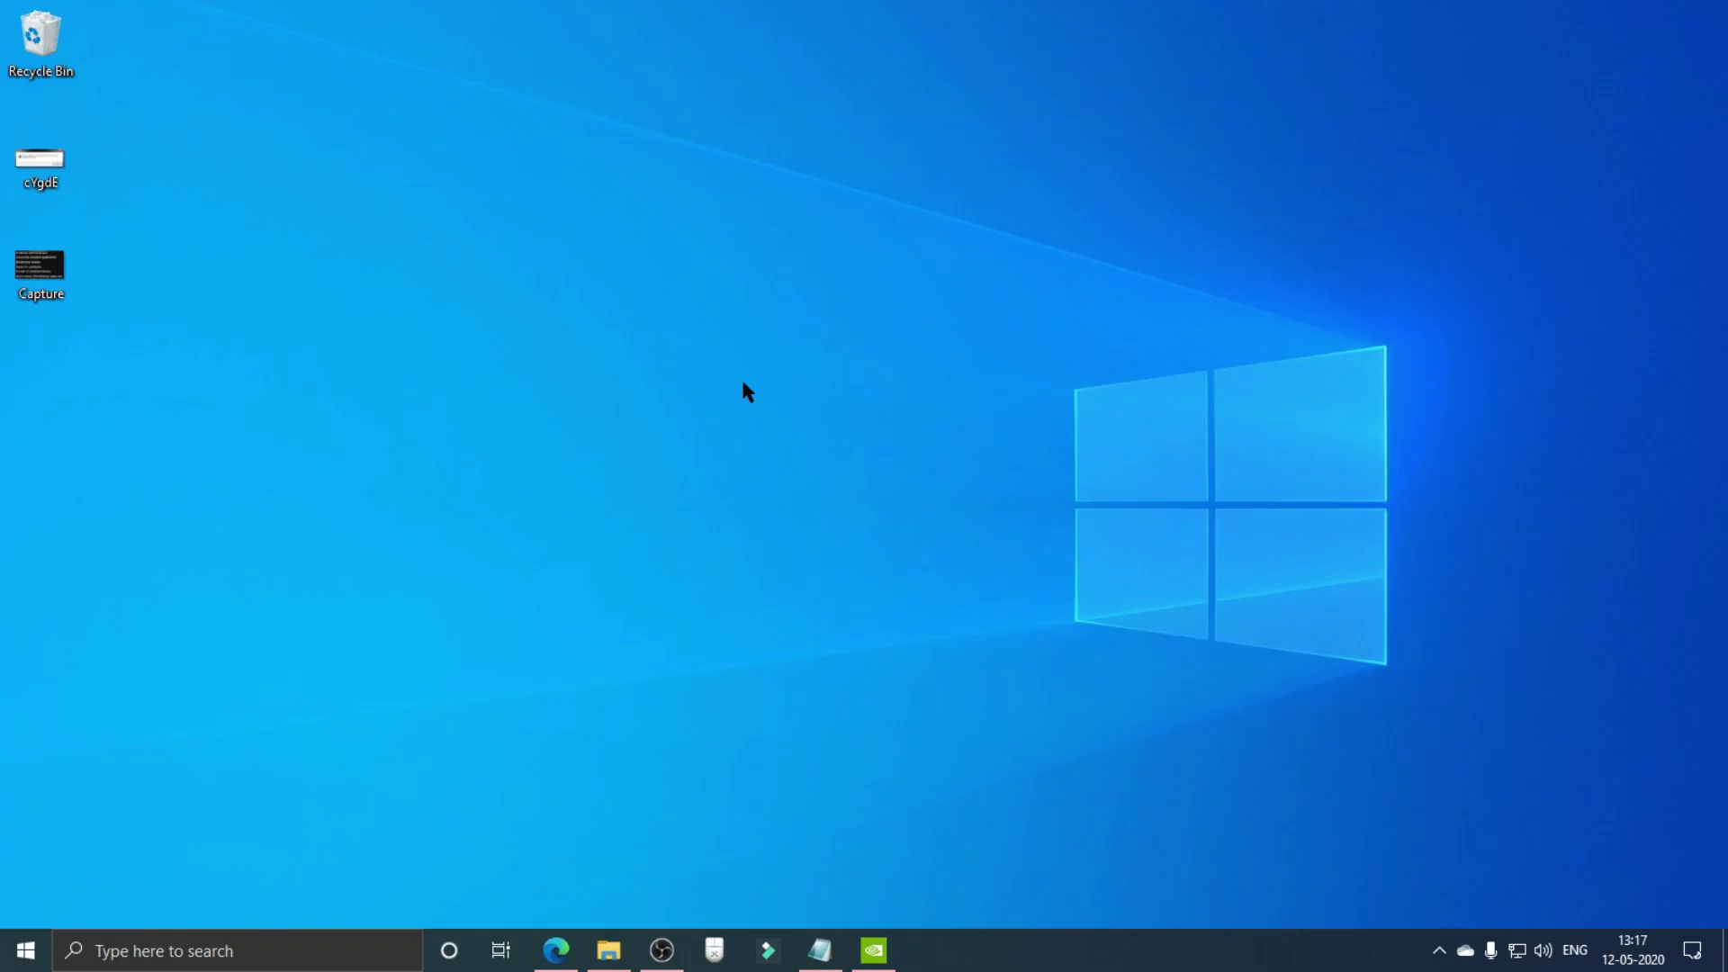
Run dxdiag and view the Display tab, which shows an NVIDIA GeForce GT 710.
{"action": "key", "text": "super+r"}
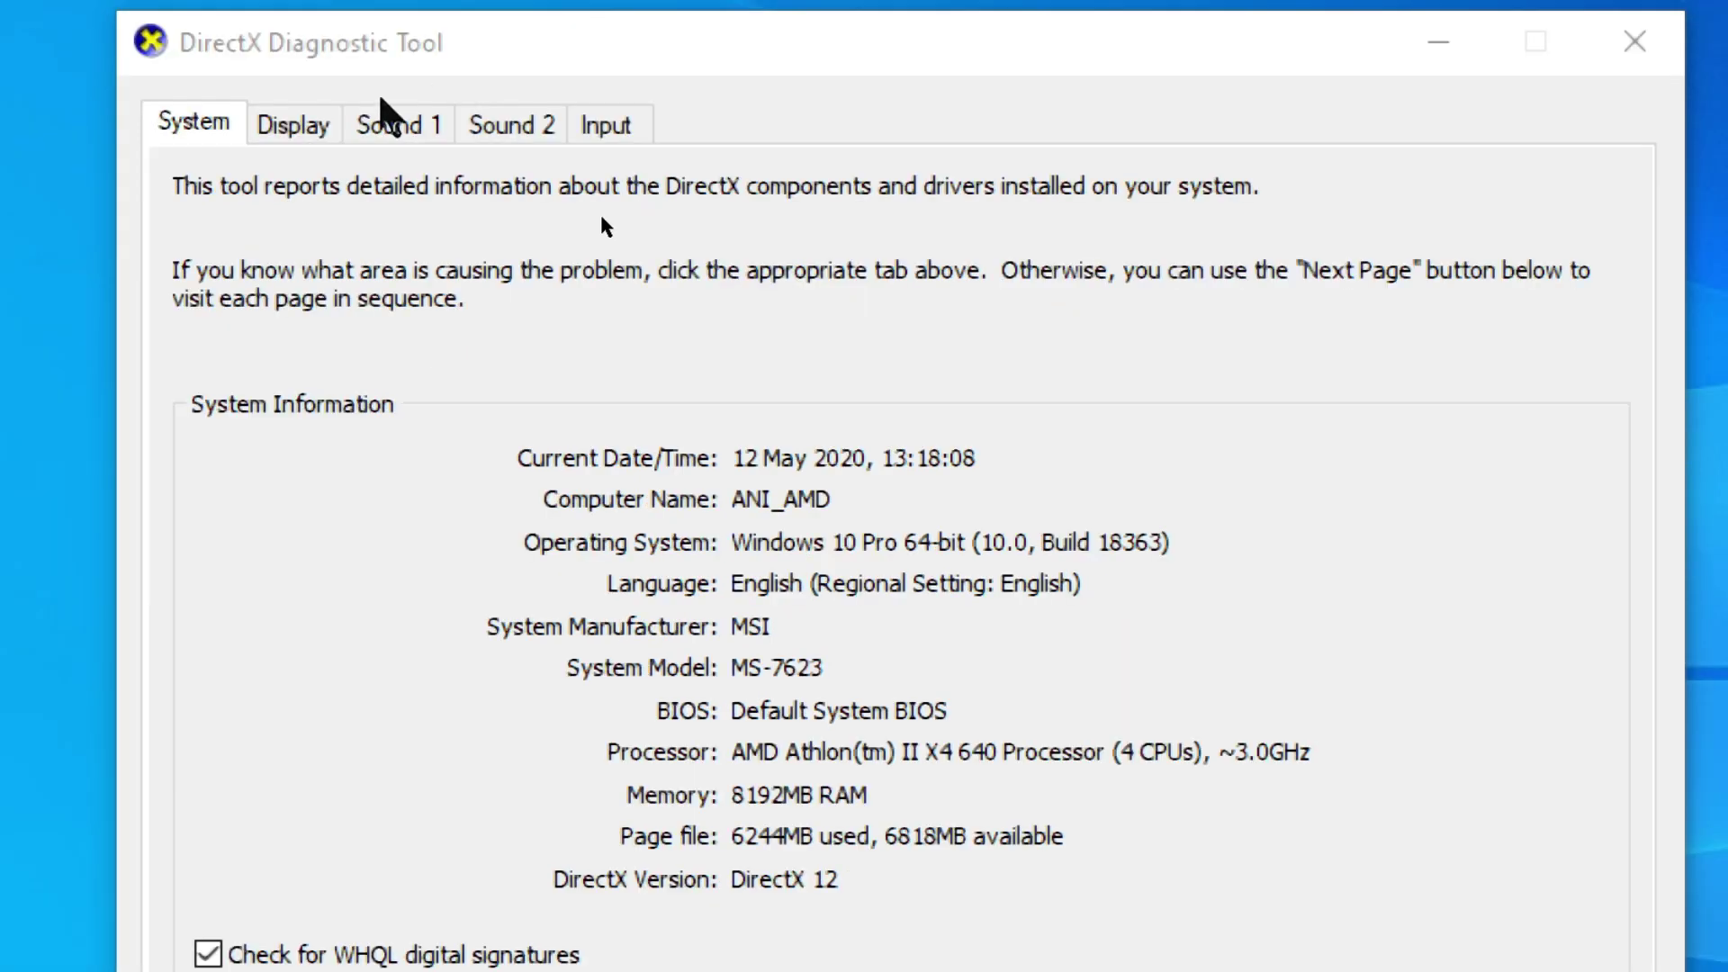
{"action": "left_click", "coordinate": [297, 128]}
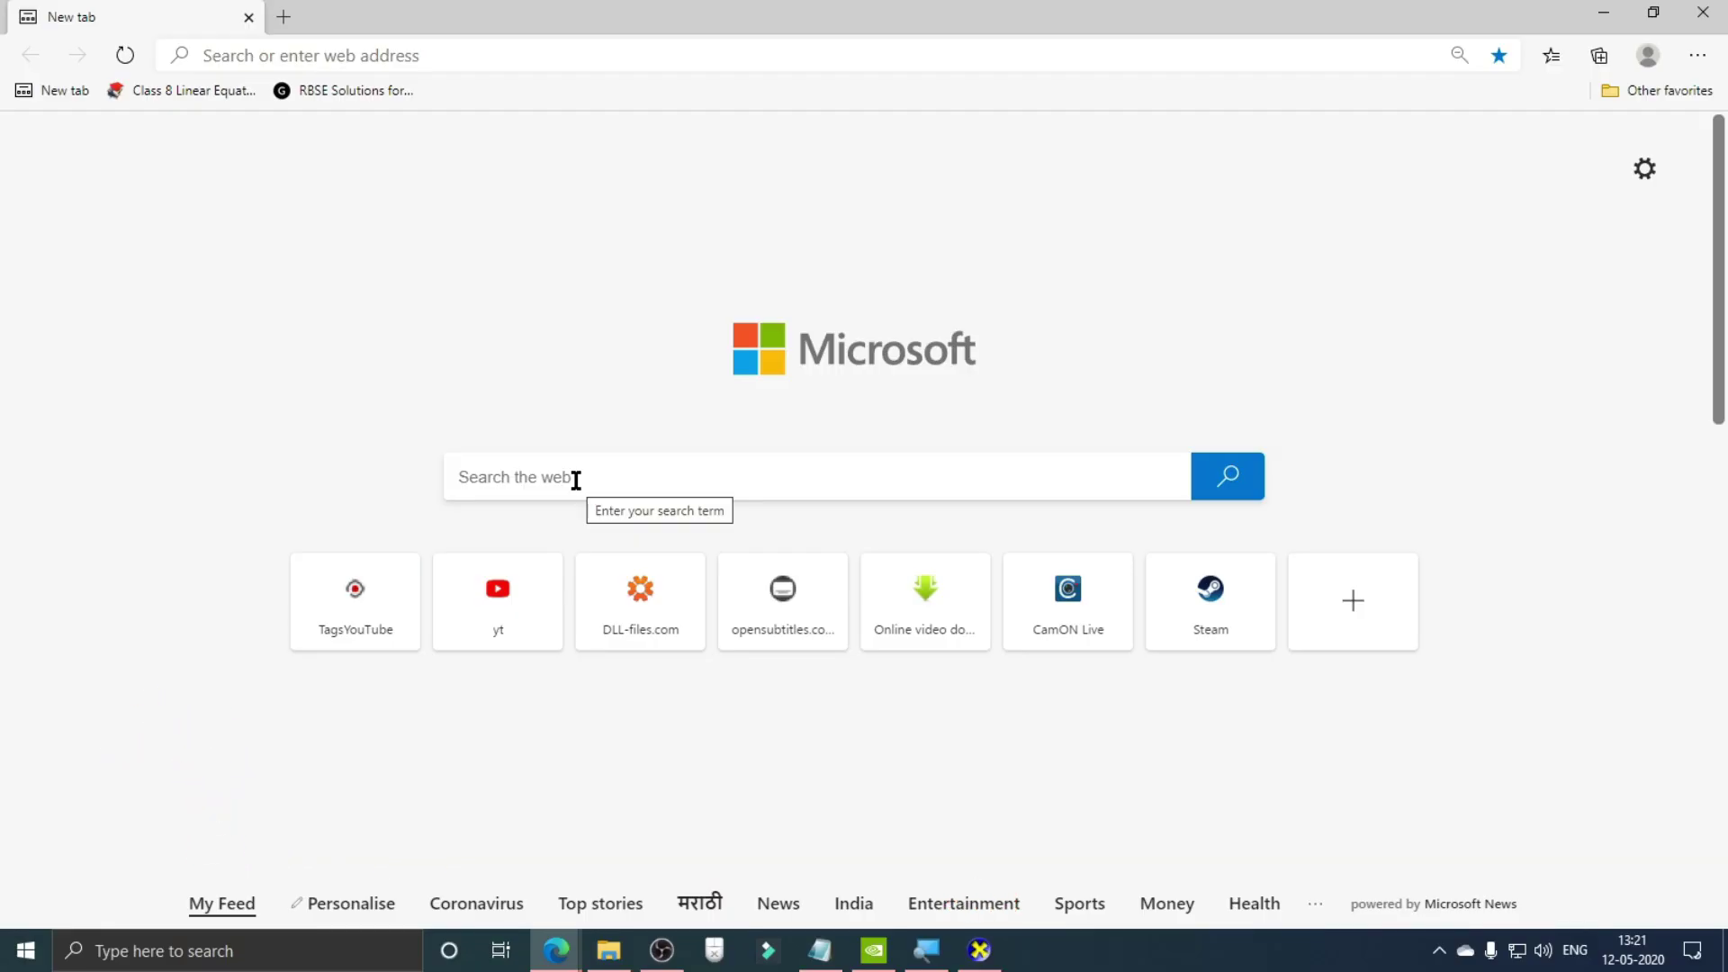
Search 'minimum requirements for borderlands 3' and highlight the required GeForce GTX 680 2GB.
{"action": "type", "text": "minimum requirements for borderlands 3"}
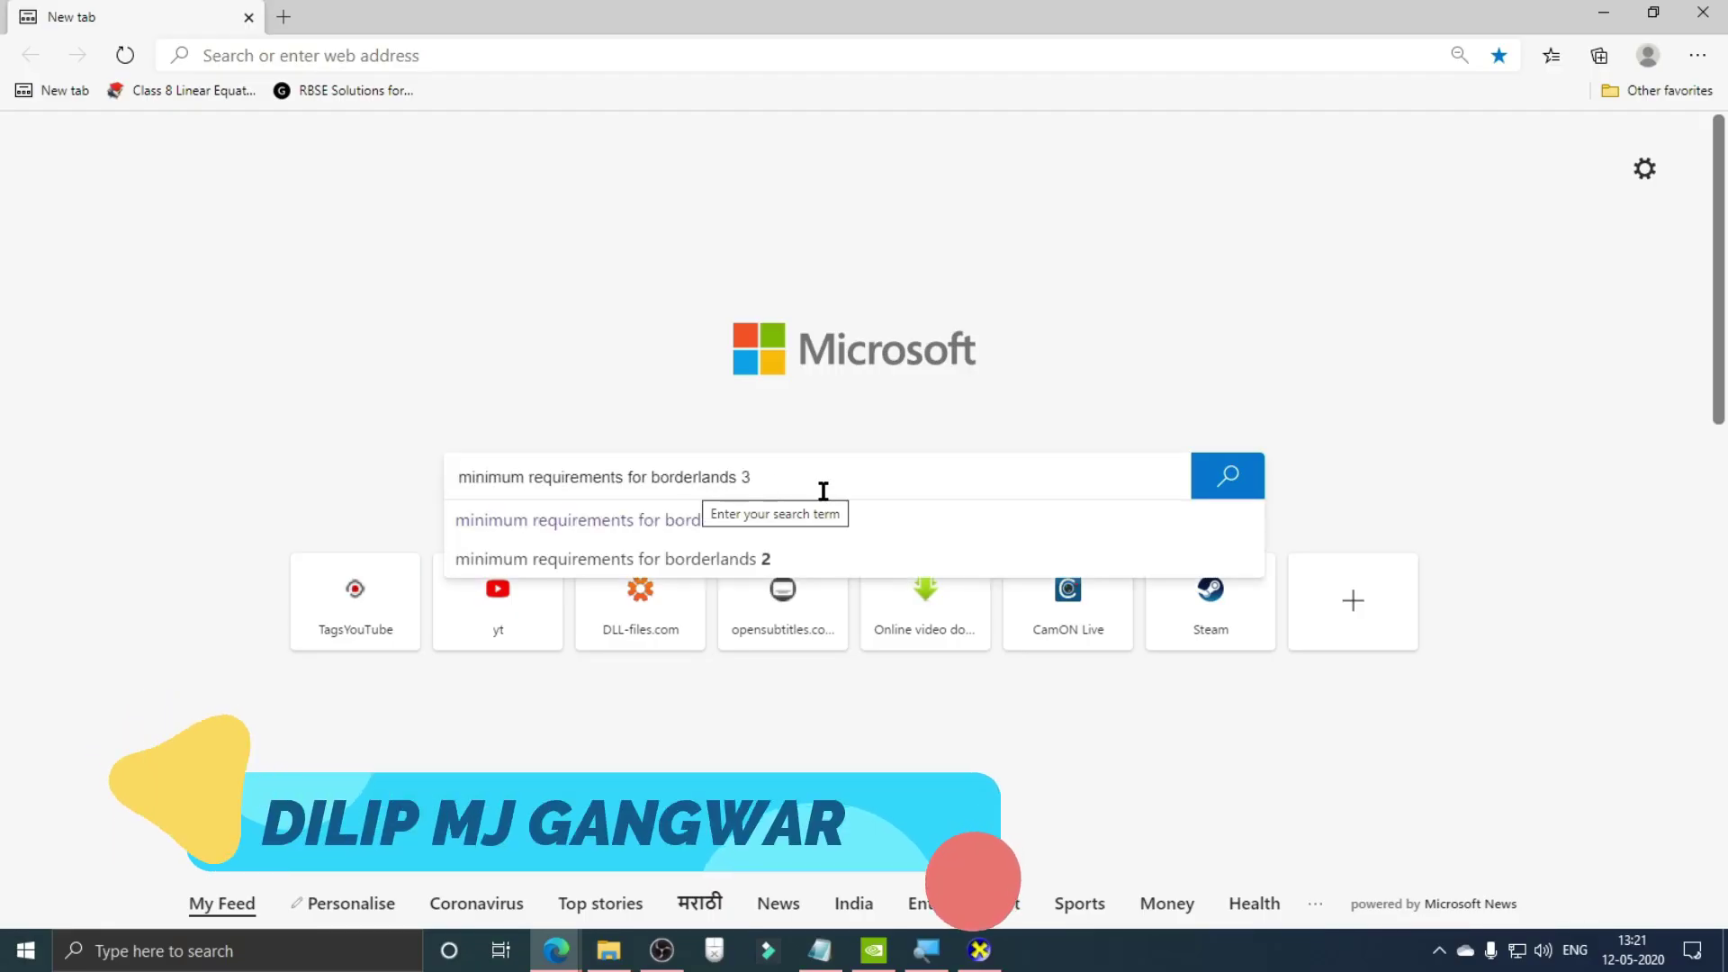
{"action": "key", "text": "Return"}
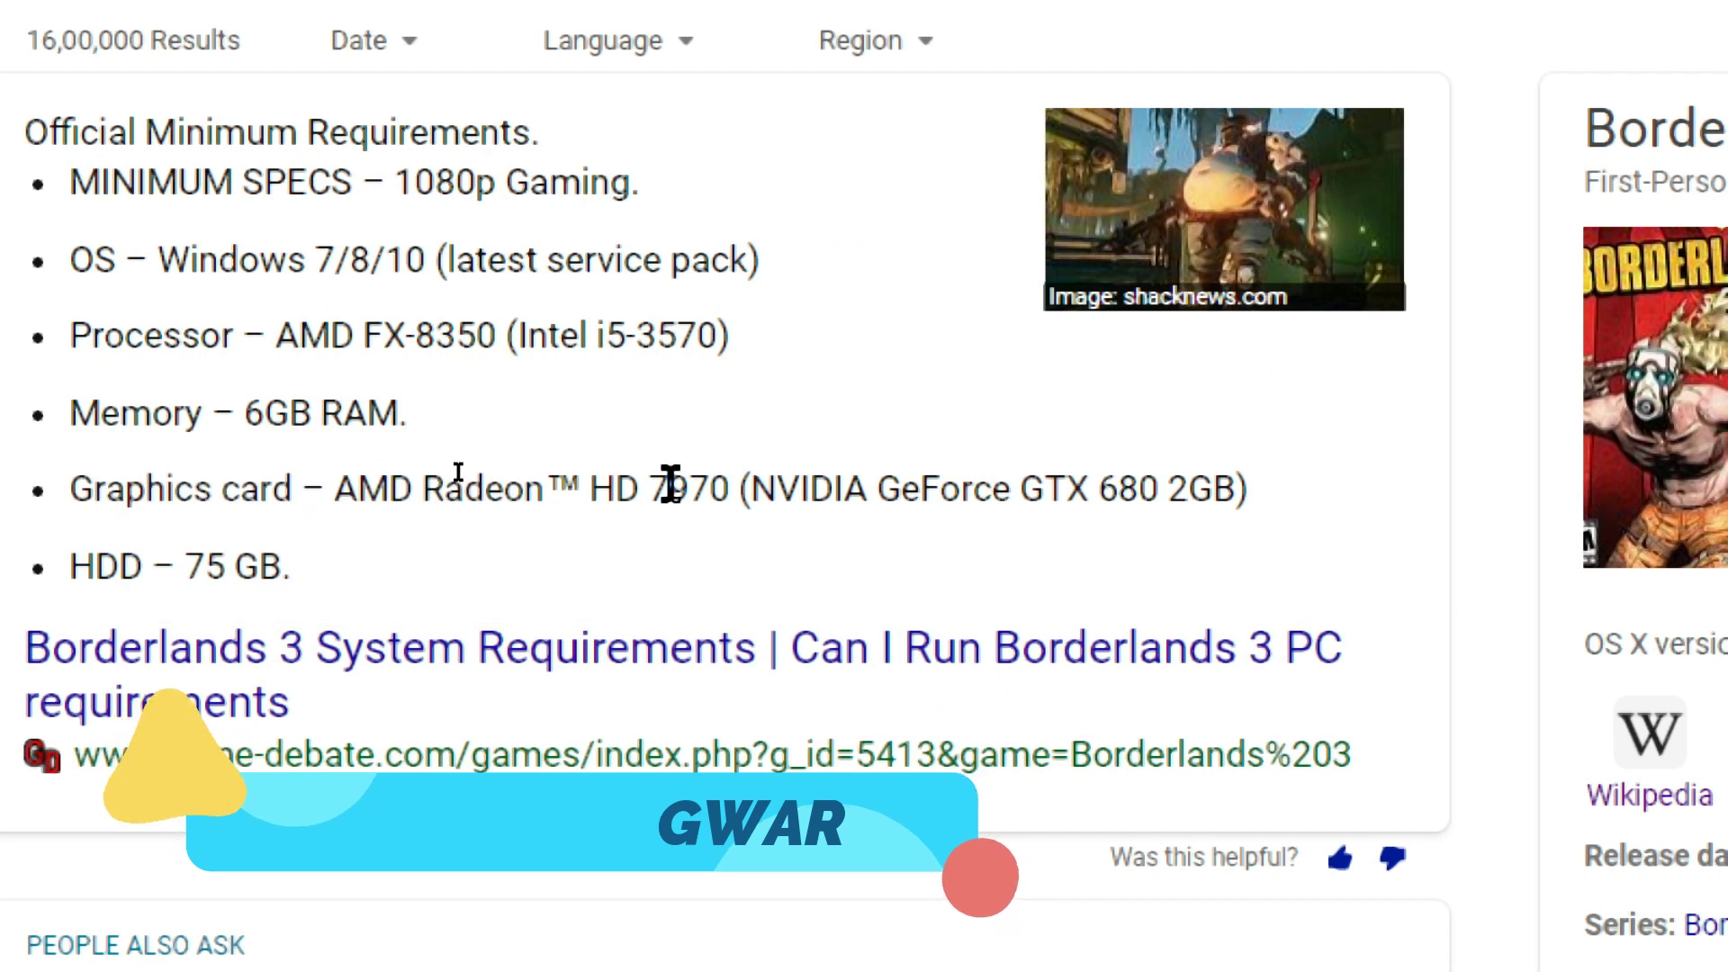
{"action": "left_click_drag", "start_coordinate": [877, 488], "coordinate": [1242, 489]}
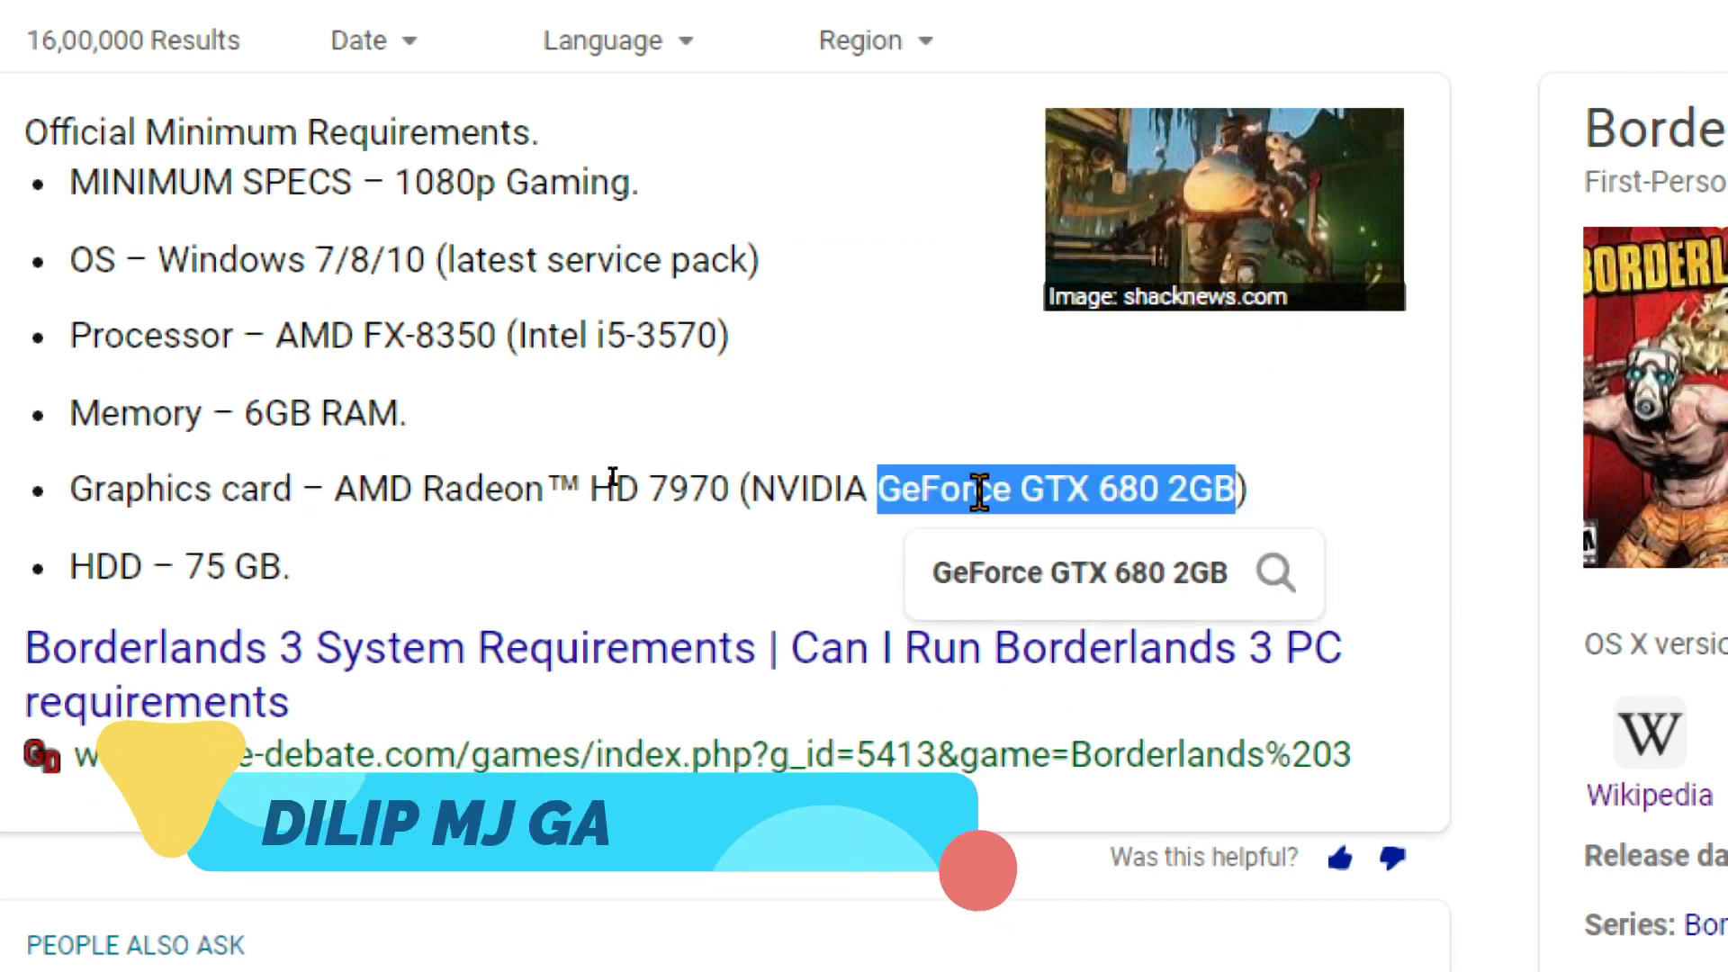
{"action": "left_click", "coordinate": [1196, 500]}
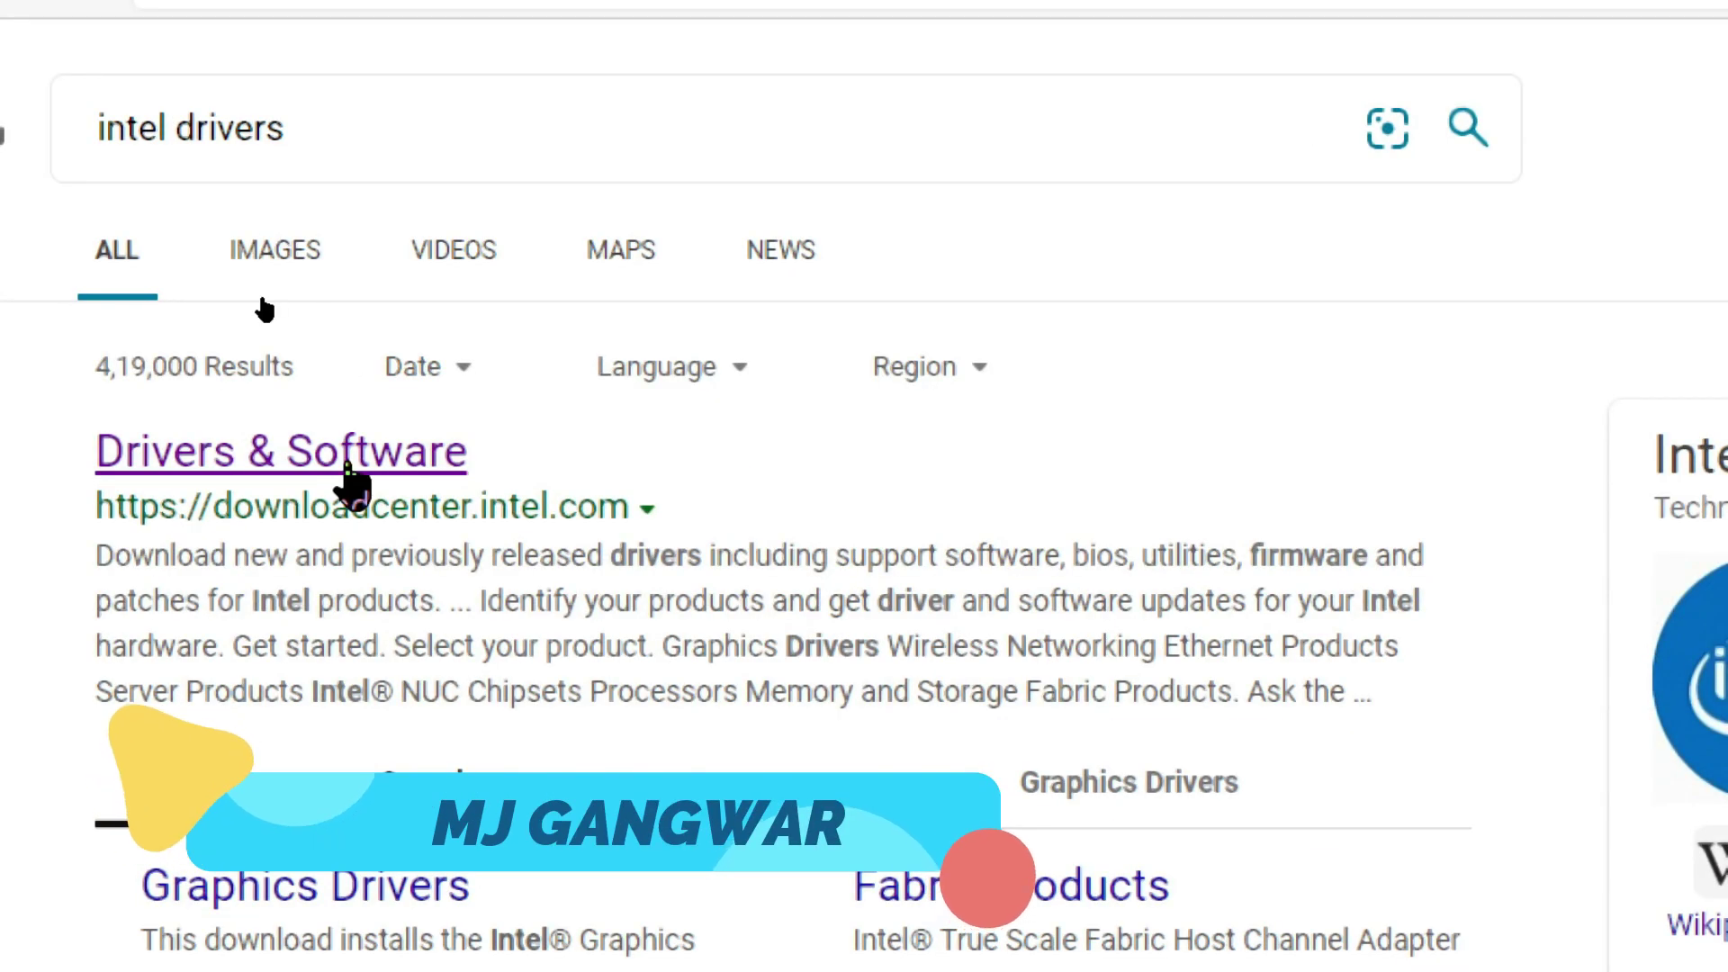
Open the Drivers & Software result at downloadcenter.intel.com.
{"action": "left_click", "coordinate": [351, 477]}
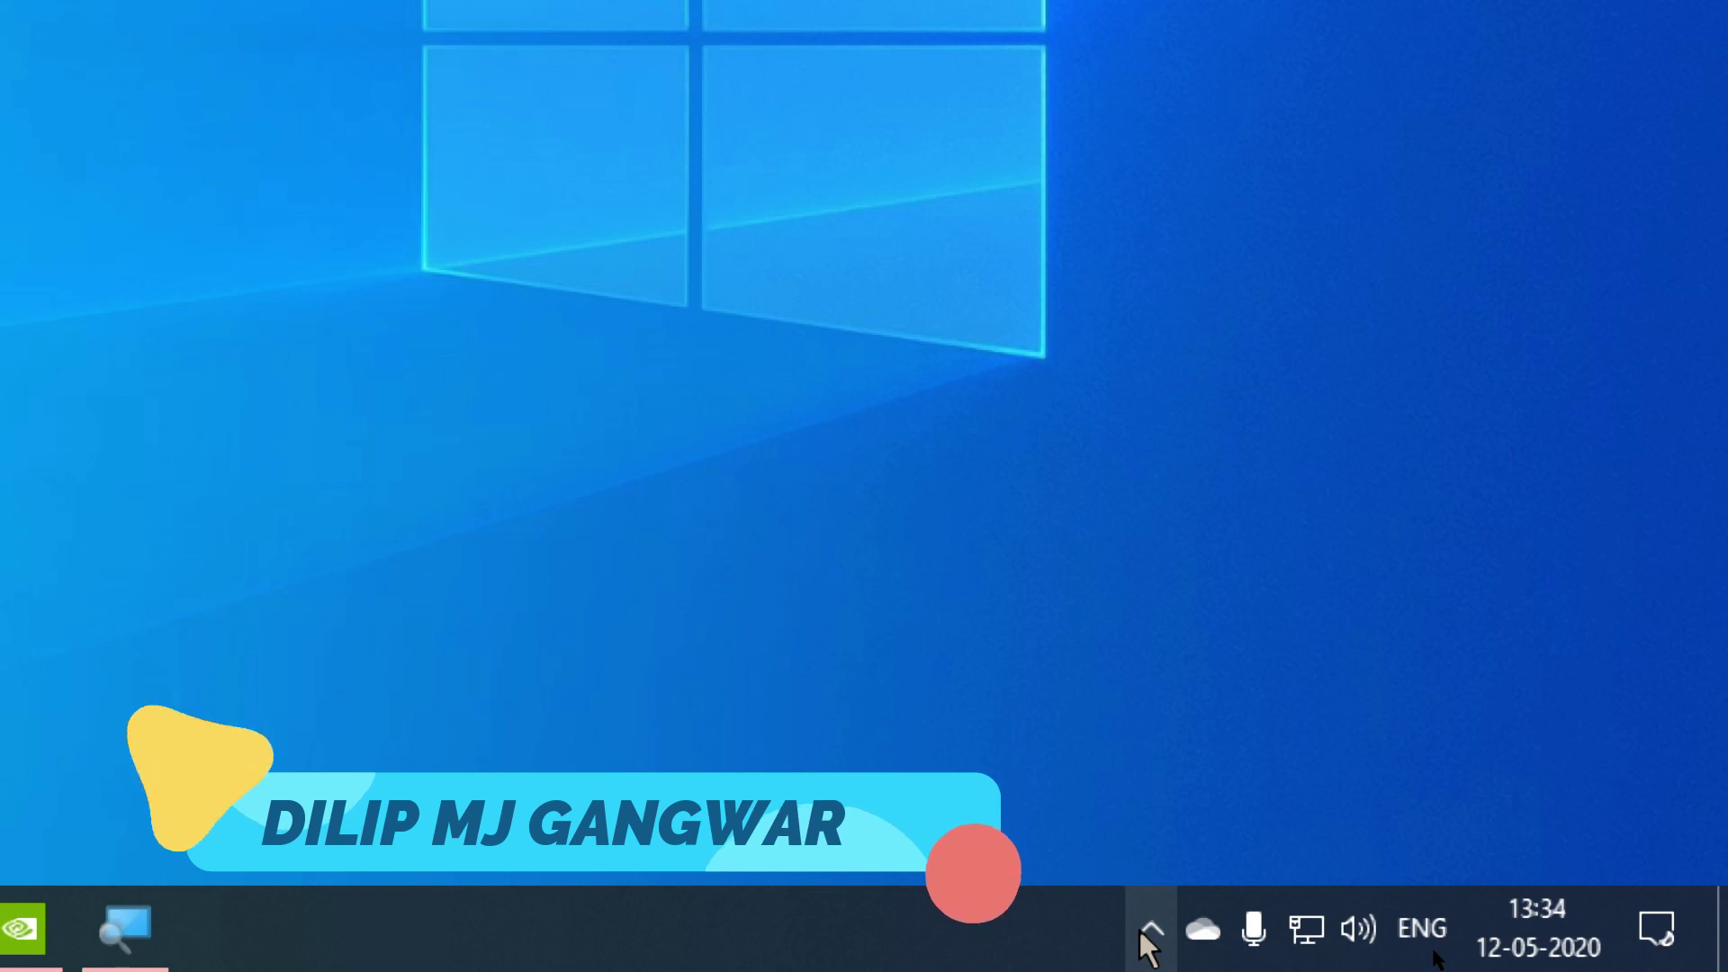
Launch NVIDIA Control Panel from the tray and go to Help > Technical Support.
{"action": "left_click", "coordinate": [1142, 932]}
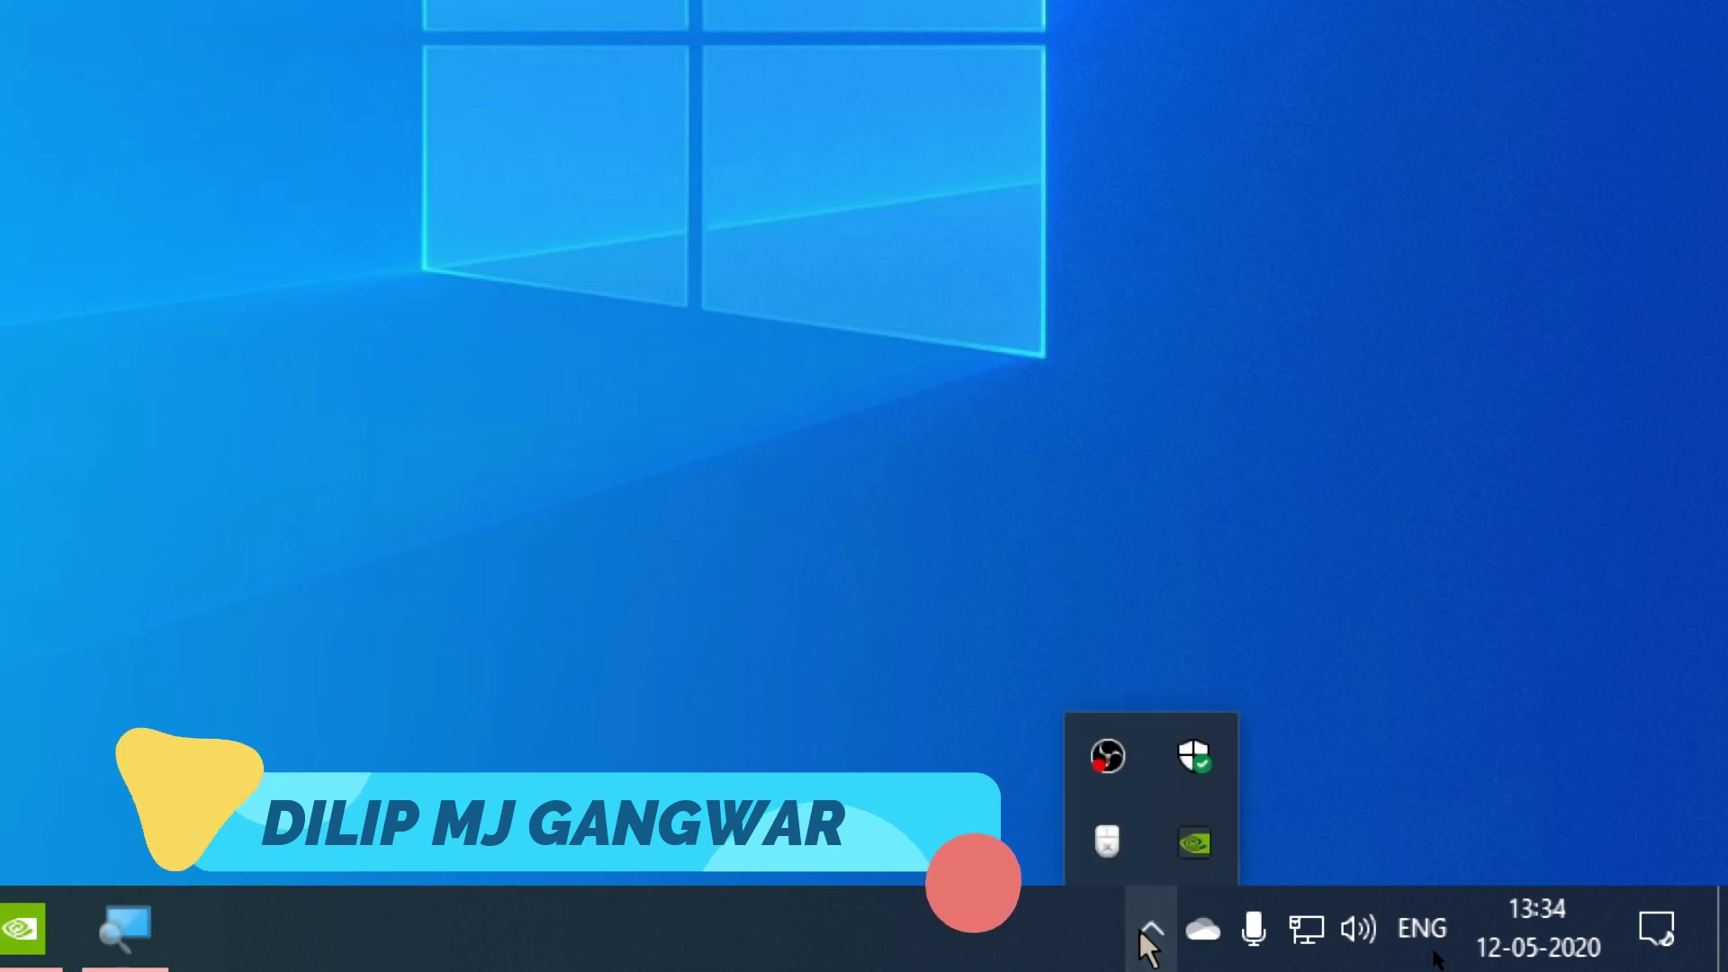
{"action": "double_click", "coordinate": [1196, 844]}
{"action": "left_click", "coordinate": [738, 144]}
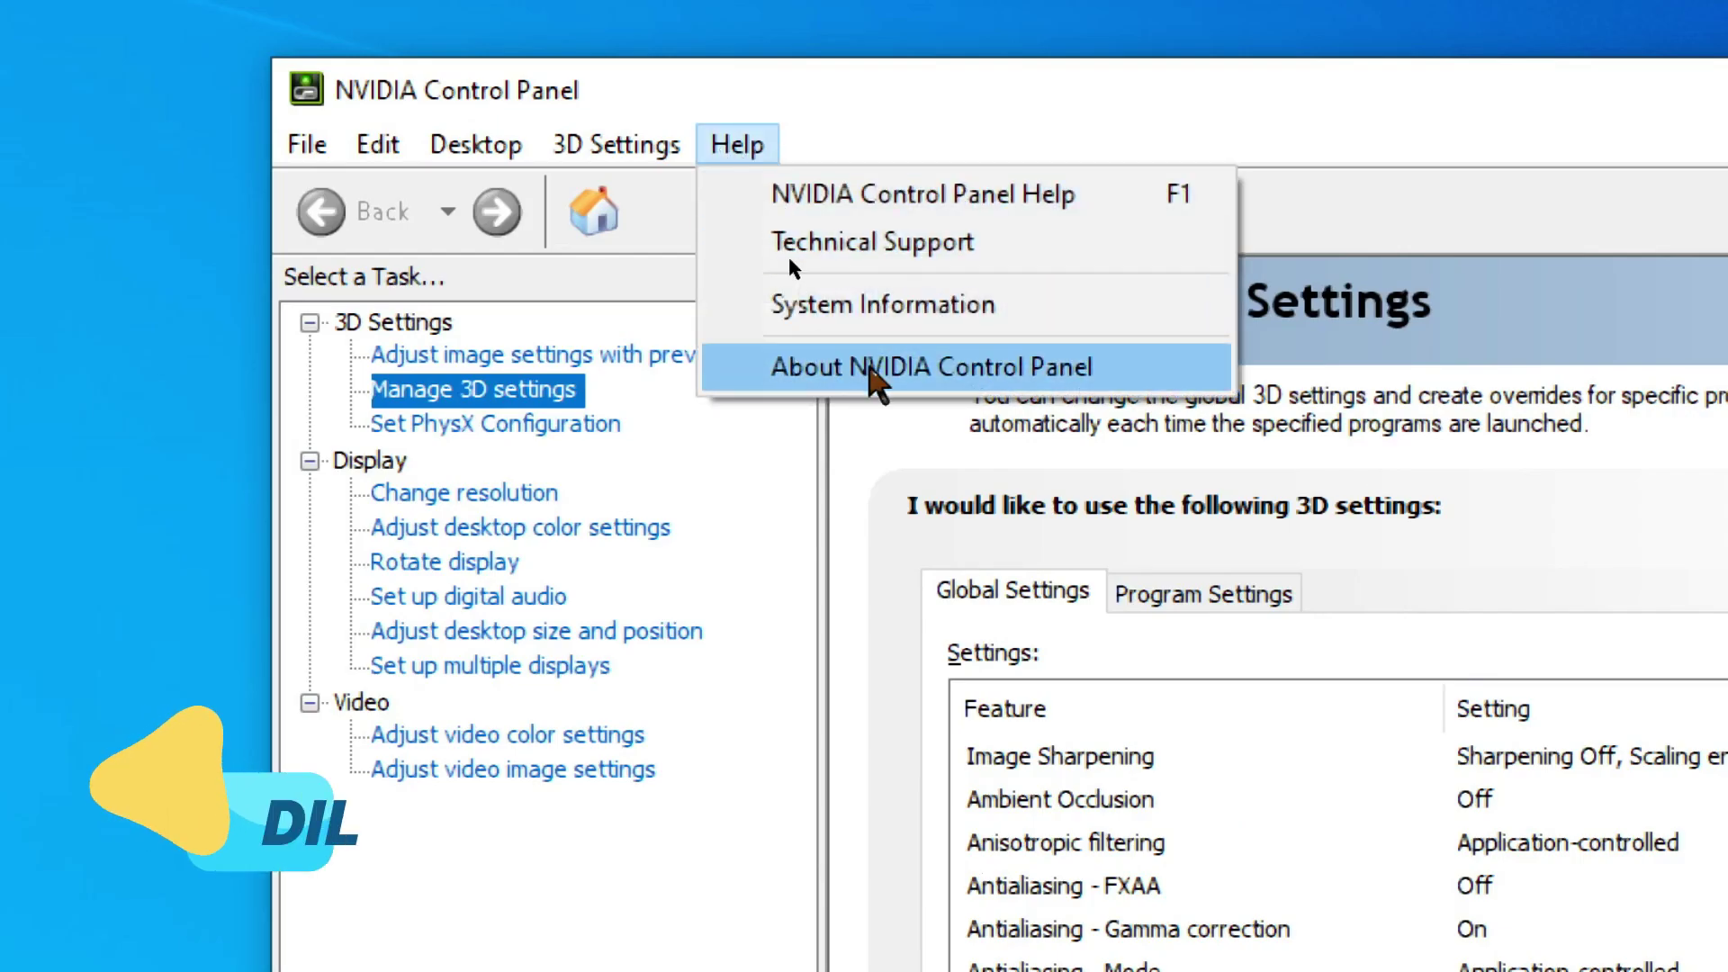
{"action": "left_click", "coordinate": [911, 252]}
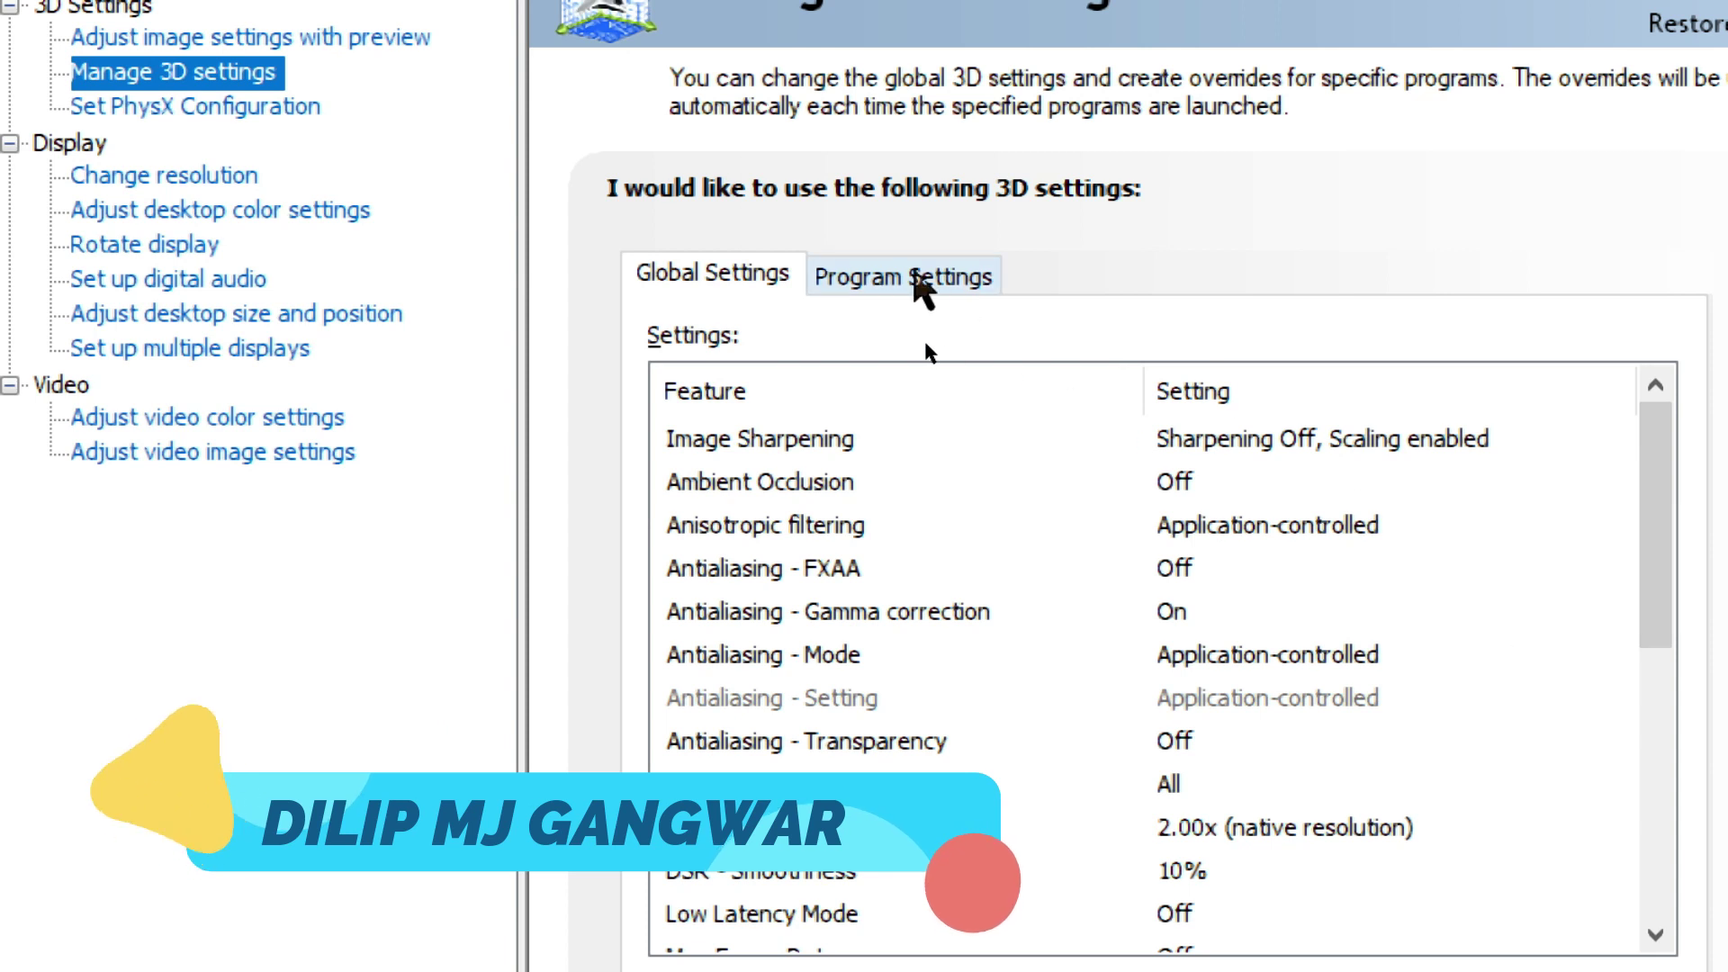
Select Assassin's Creed II in the Program Settings tab of Manage 3D settings.
{"action": "left_click", "coordinate": [915, 274]}
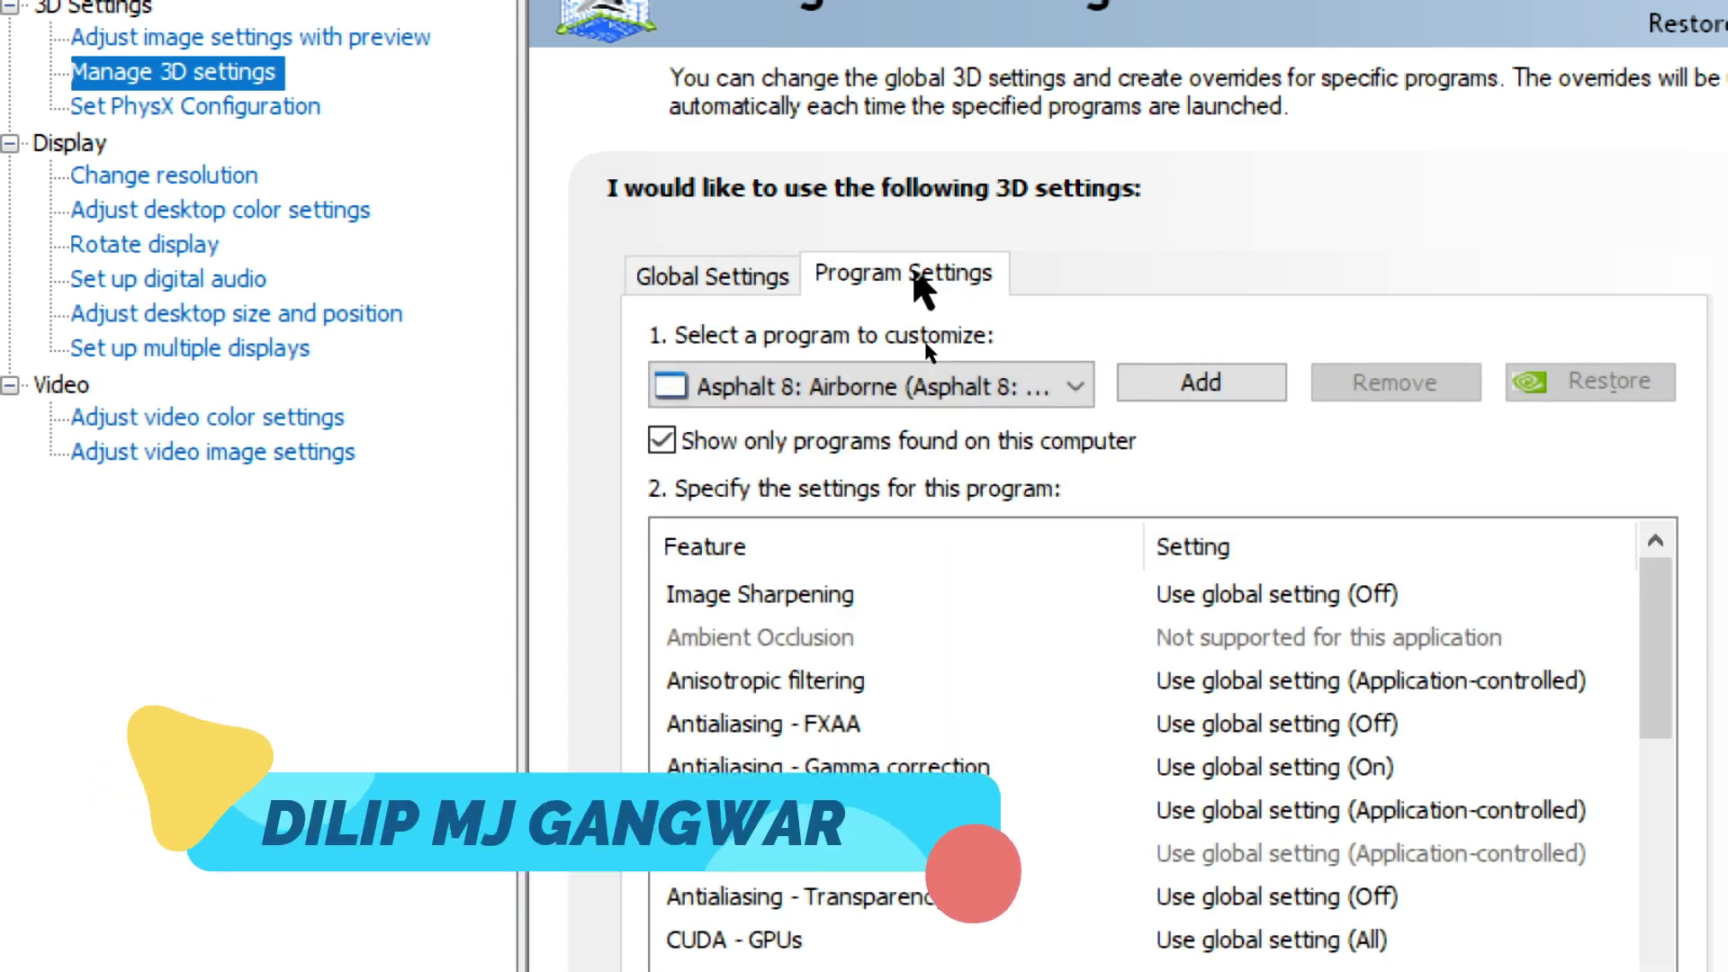
{"action": "left_click", "coordinate": [954, 389]}
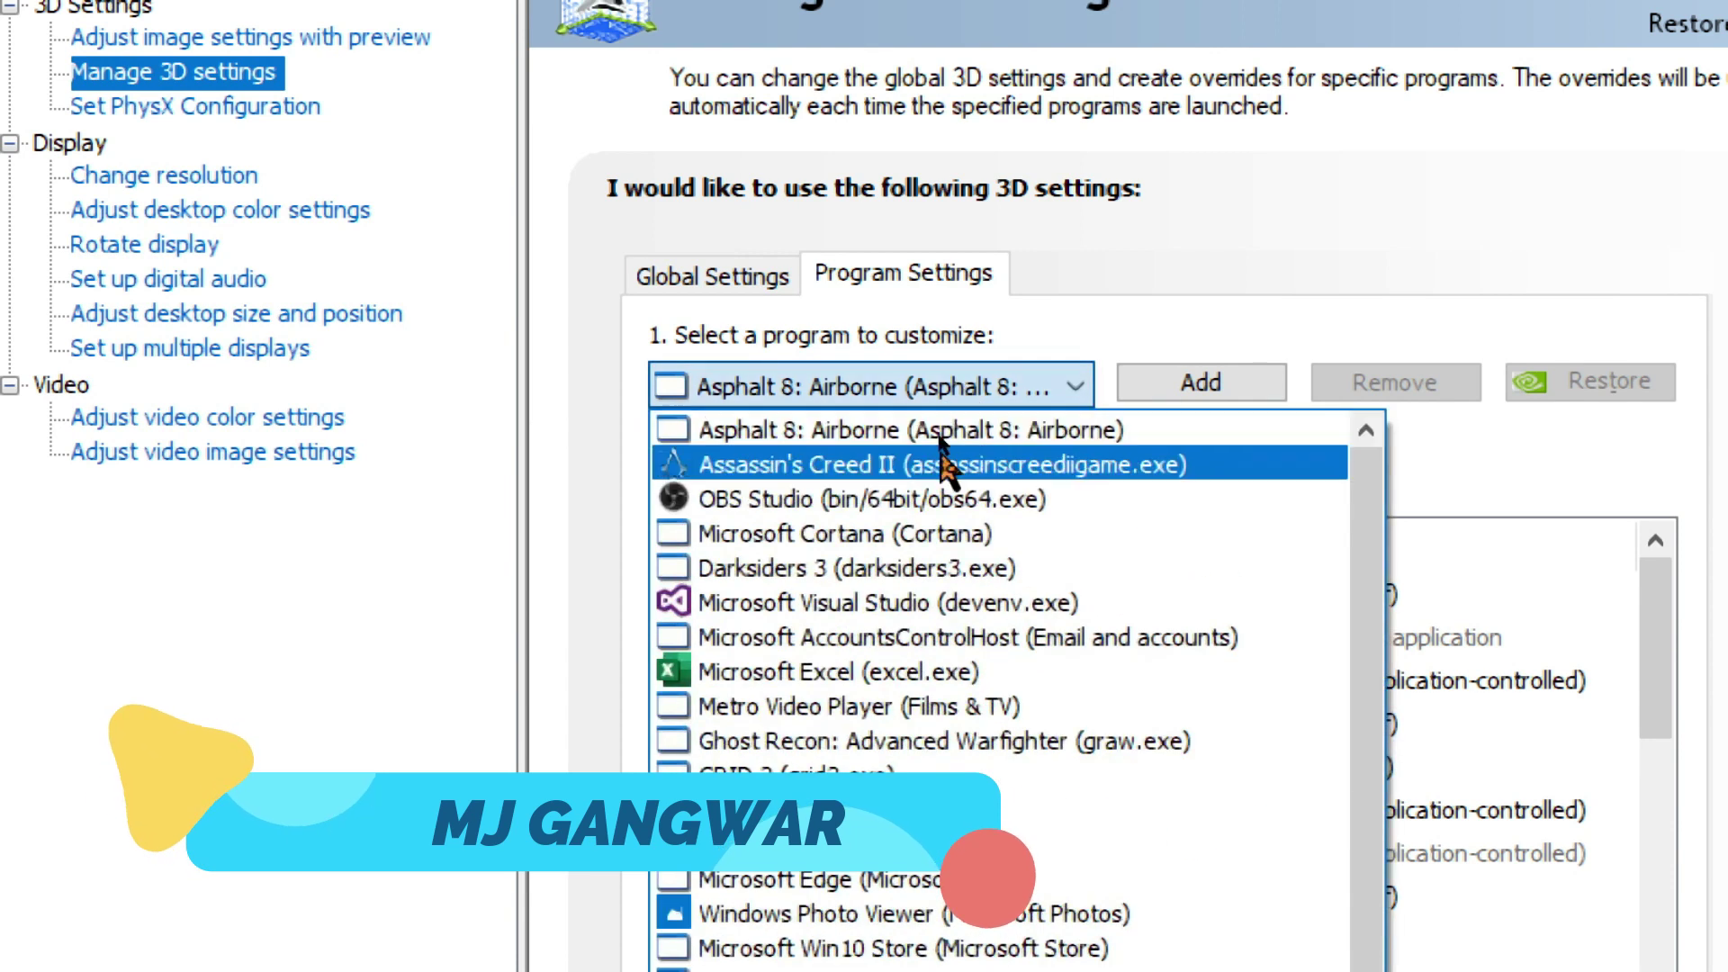
{"action": "left_click", "coordinate": [981, 464]}
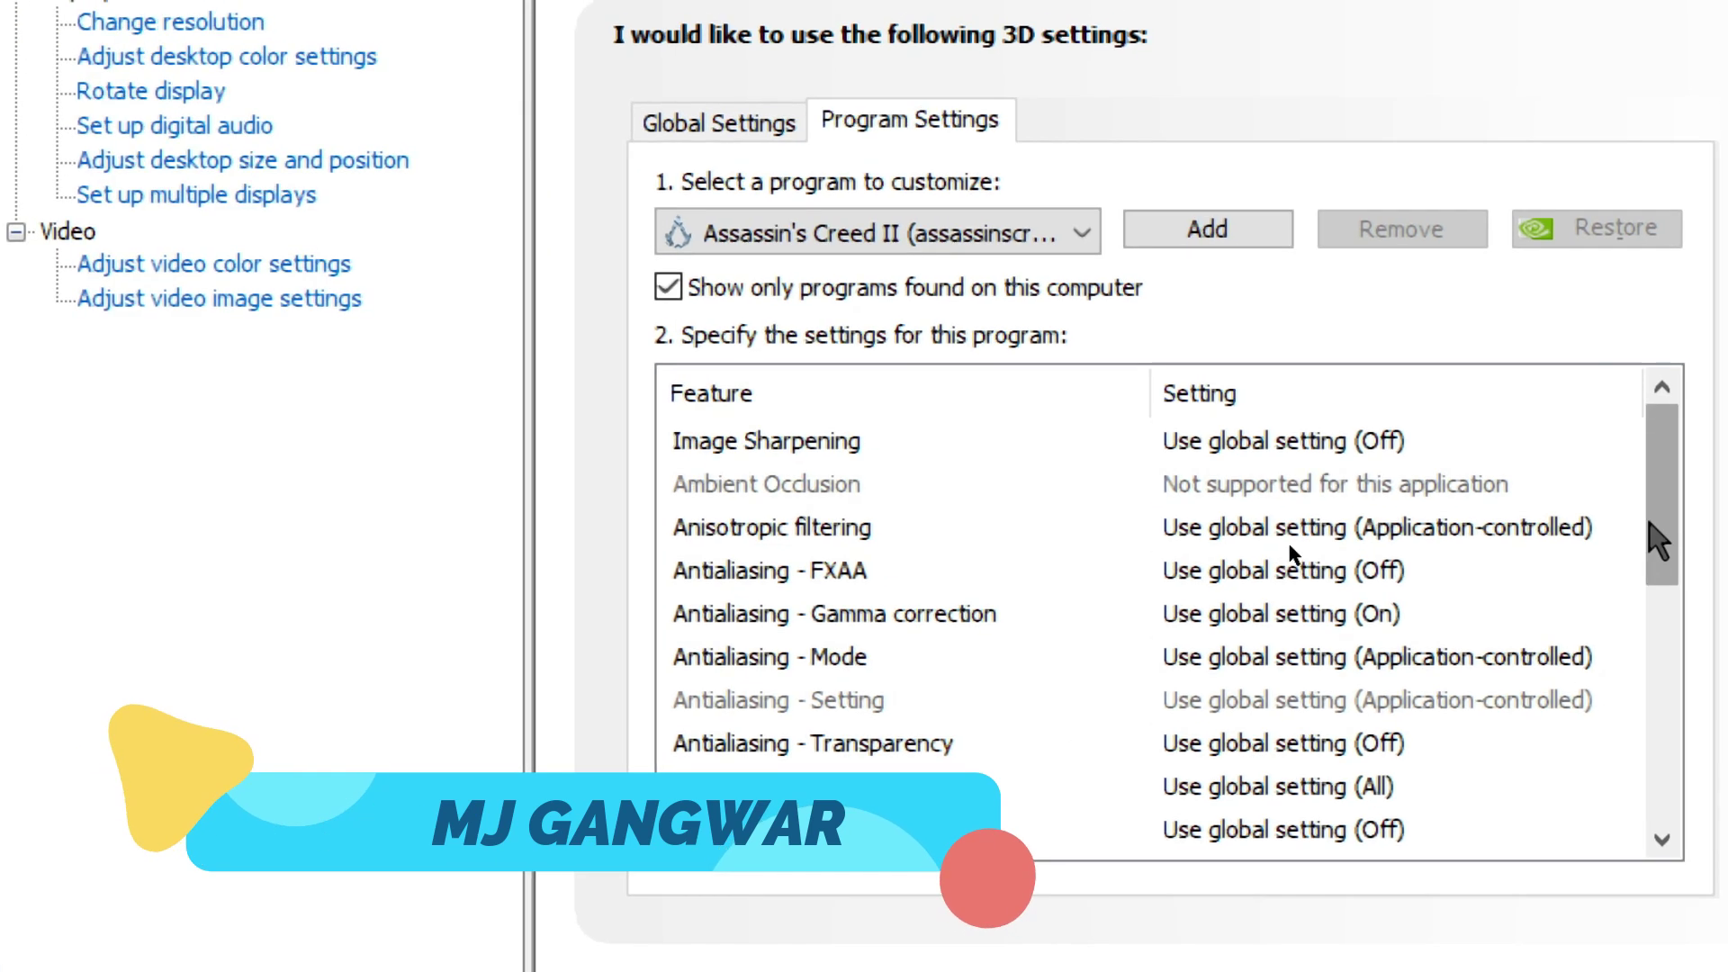
Review its Image Sharpening option, left on global, and the CUDA - GPUs choices.
{"action": "left_click_drag", "start_coordinate": [1653, 540], "coordinate": [1651, 706]}
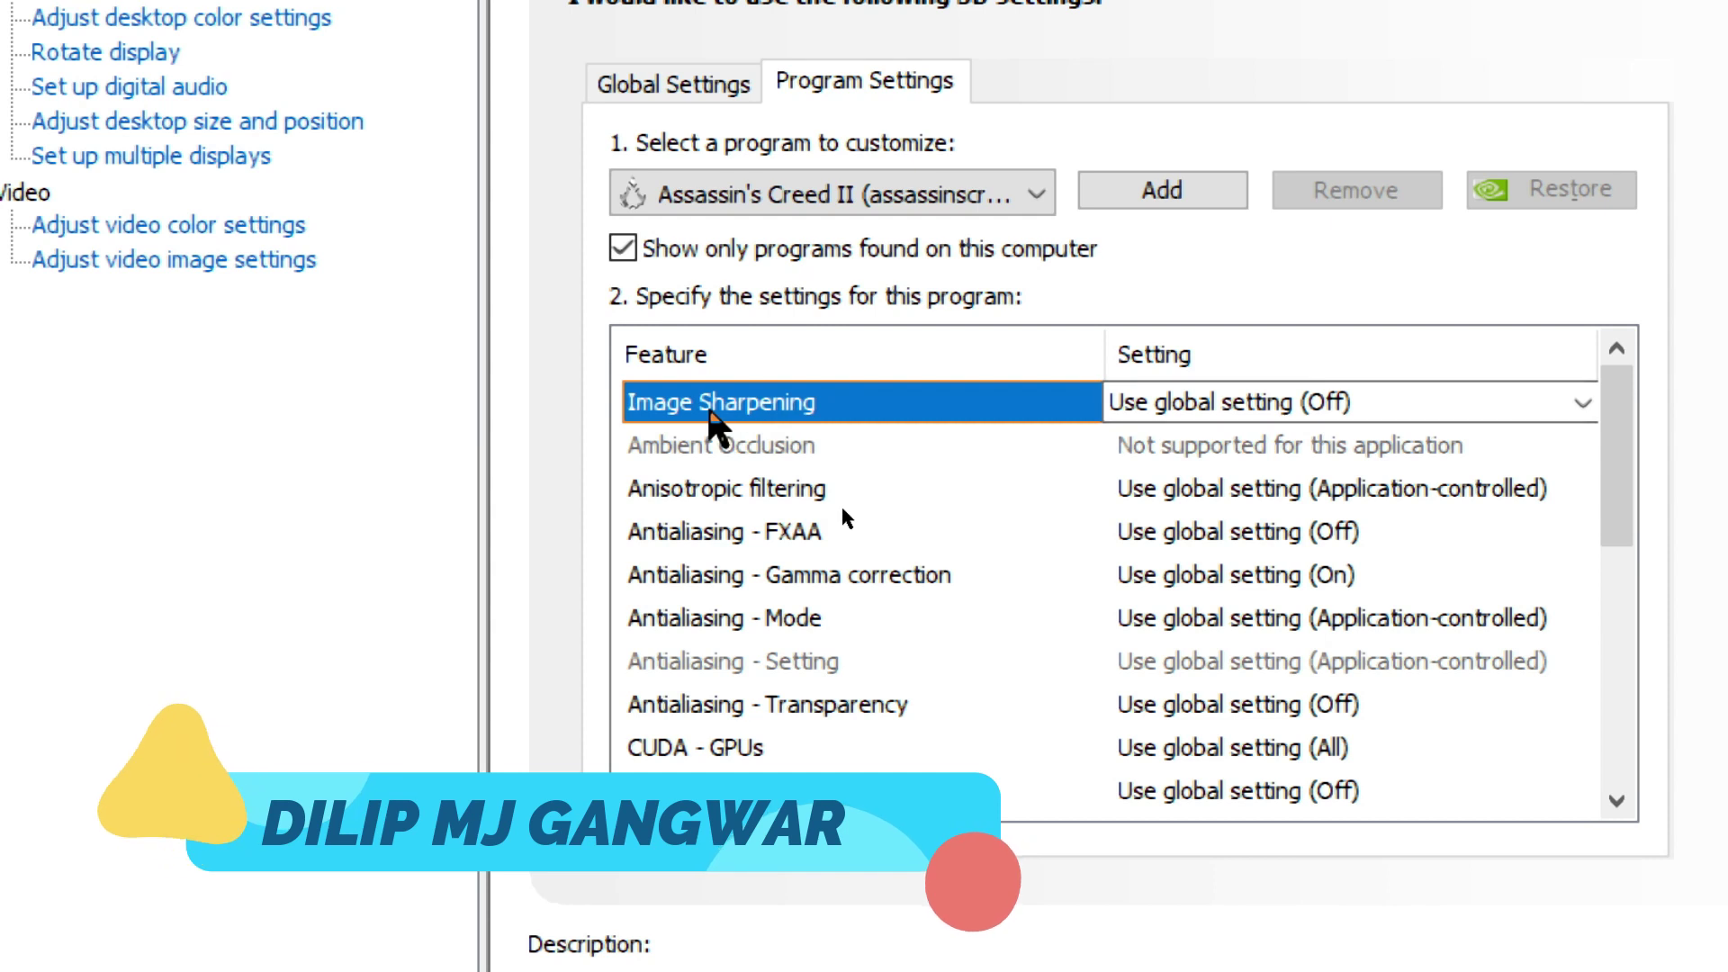
{"action": "left_click", "coordinate": [1554, 402]}
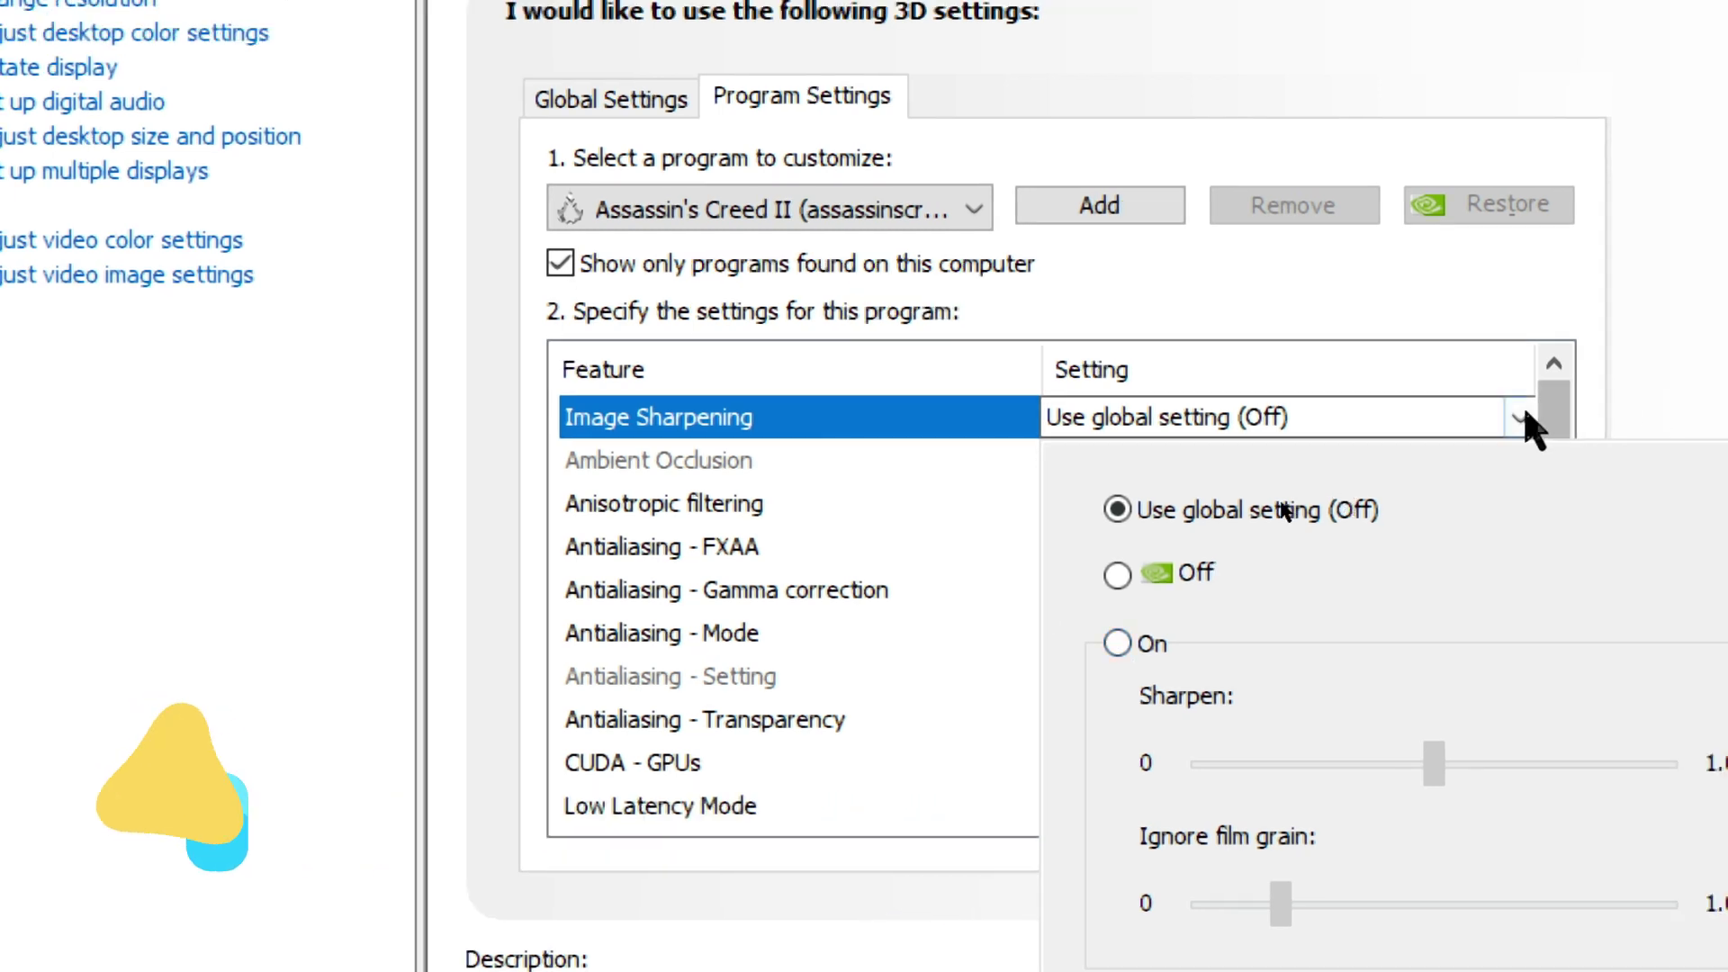
{"action": "left_click", "coordinate": [1527, 418]}
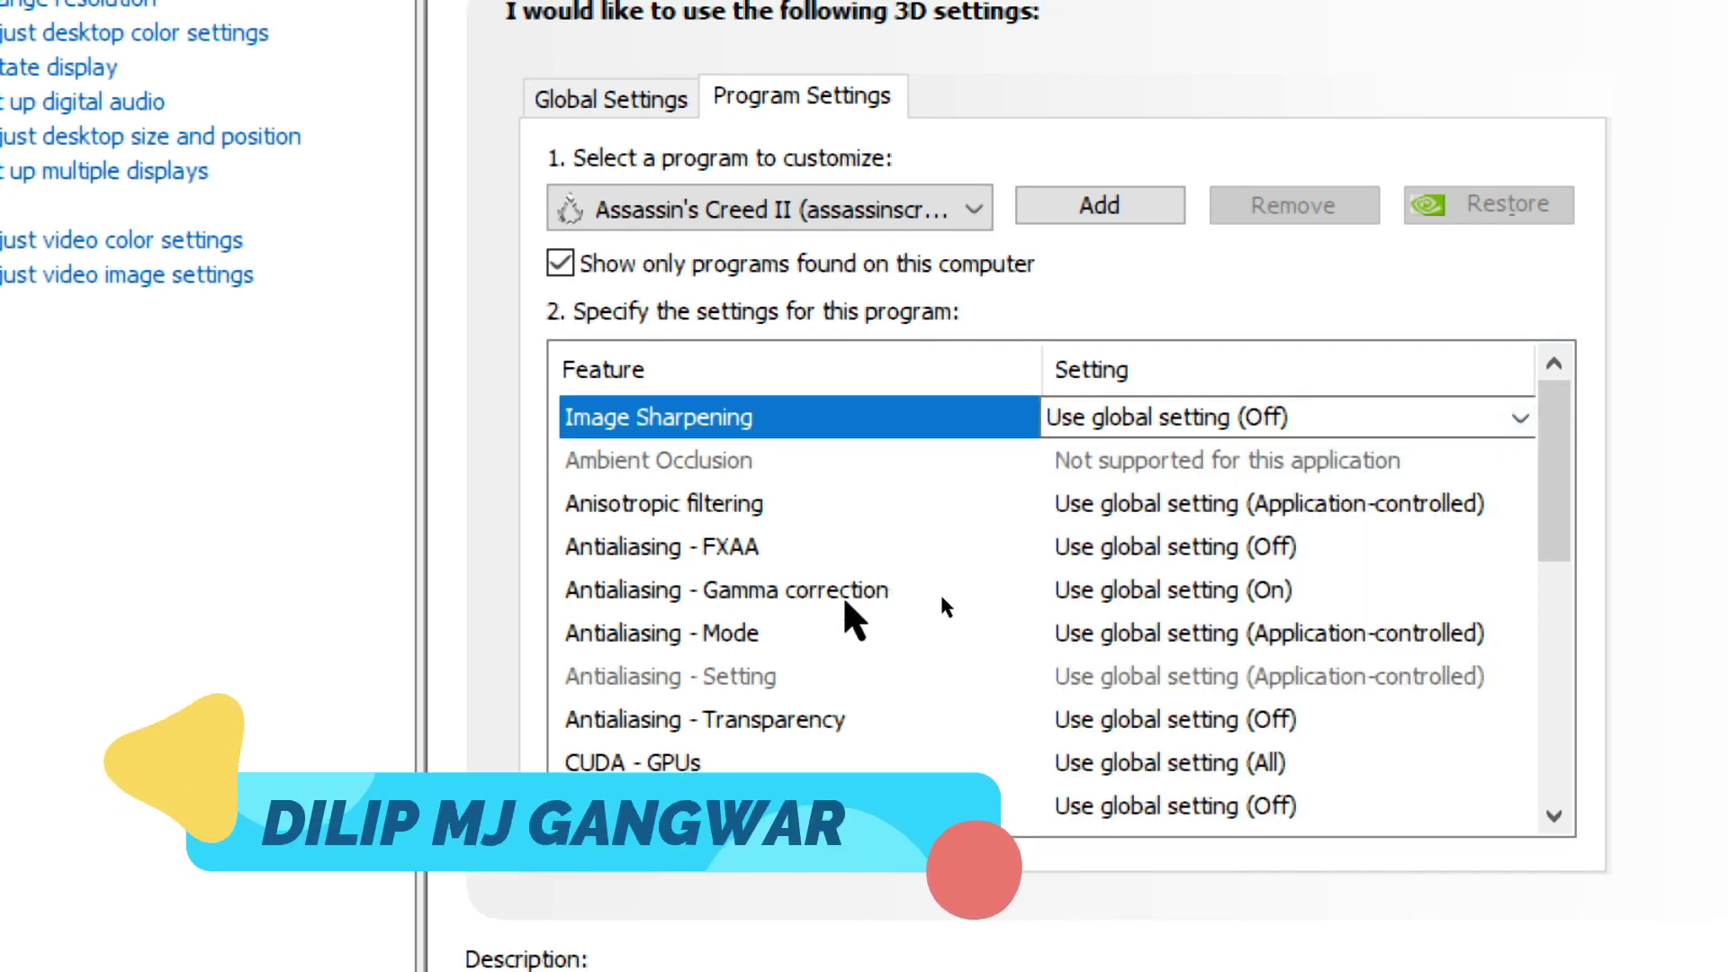
{"action": "scroll", "coordinate": [1302, 576], "scroll_direction": "down", "scroll_amount": 3}
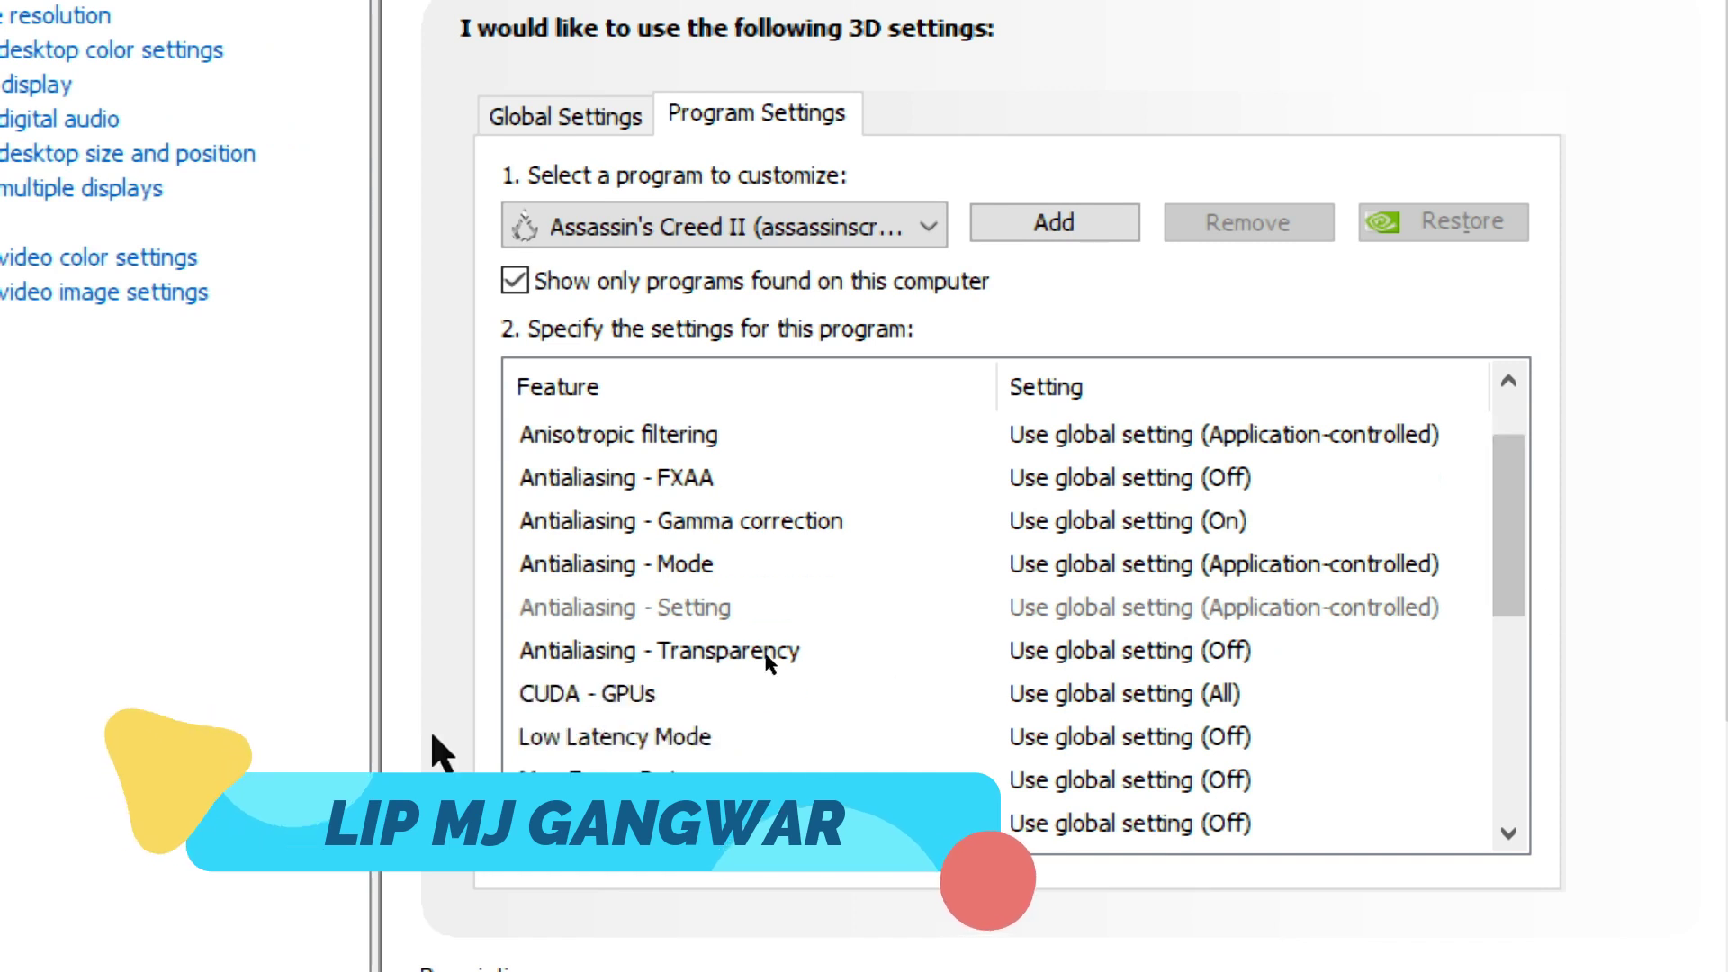
{"action": "left_click", "coordinate": [1474, 477]}
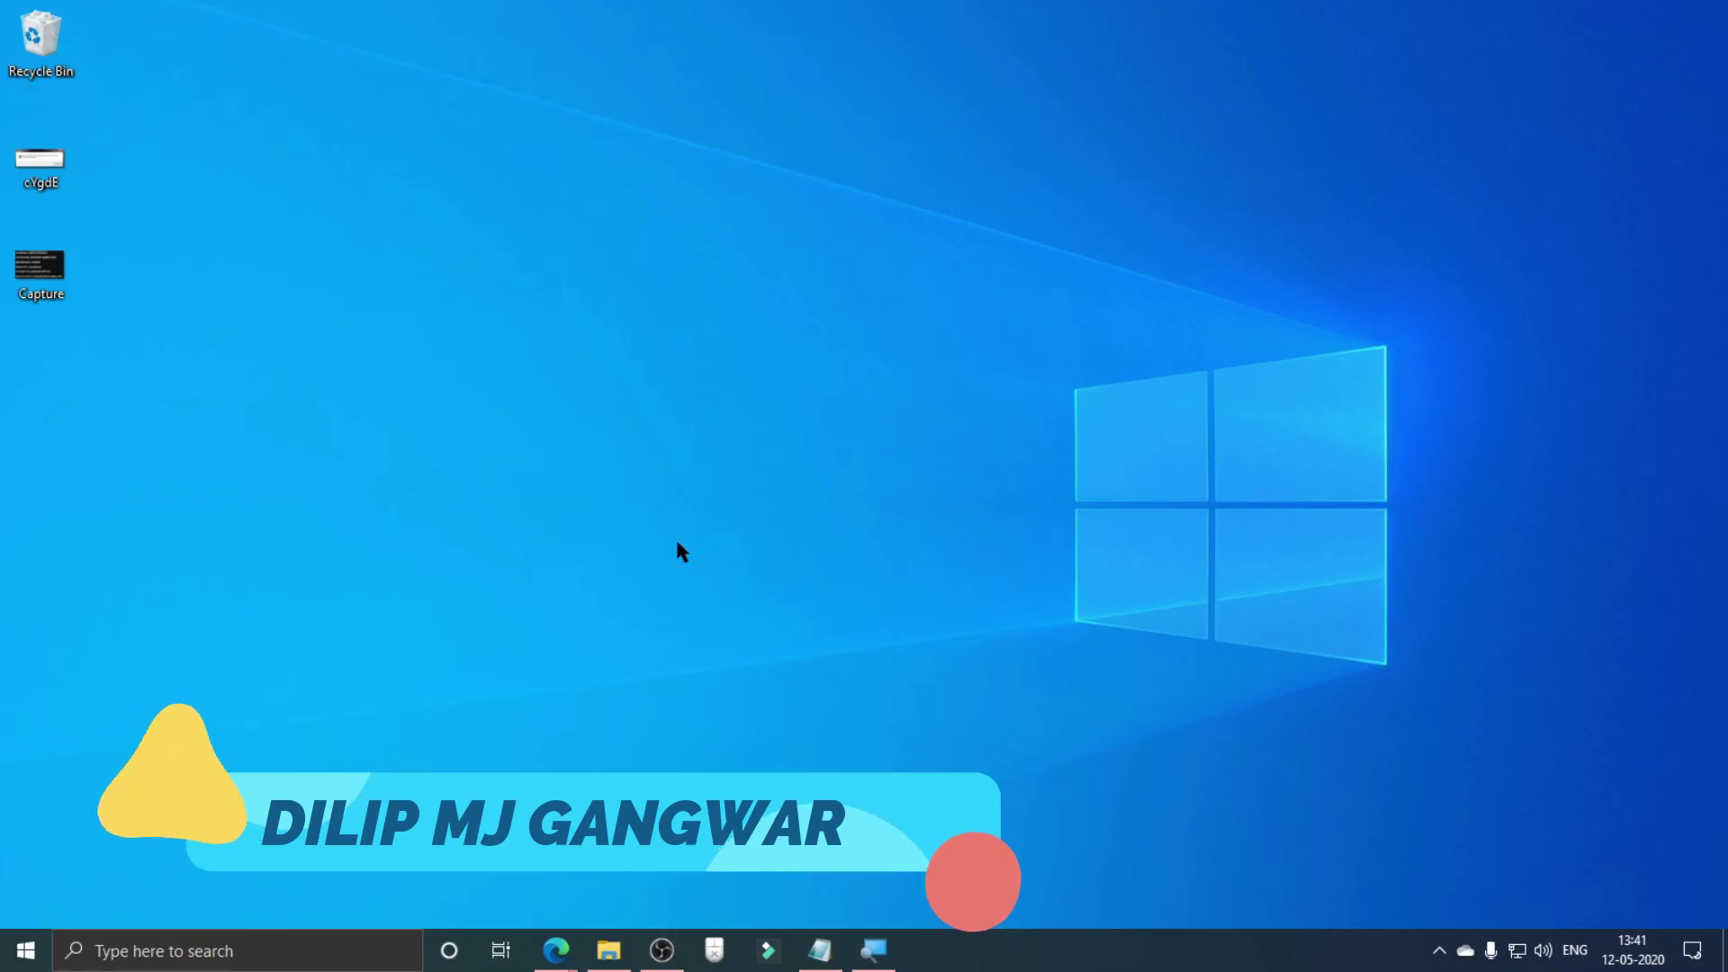
Open Turn Windows features on or off via 'feat', enlarge it, and inspect Legacy Components.
{"action": "key", "text": "super"}
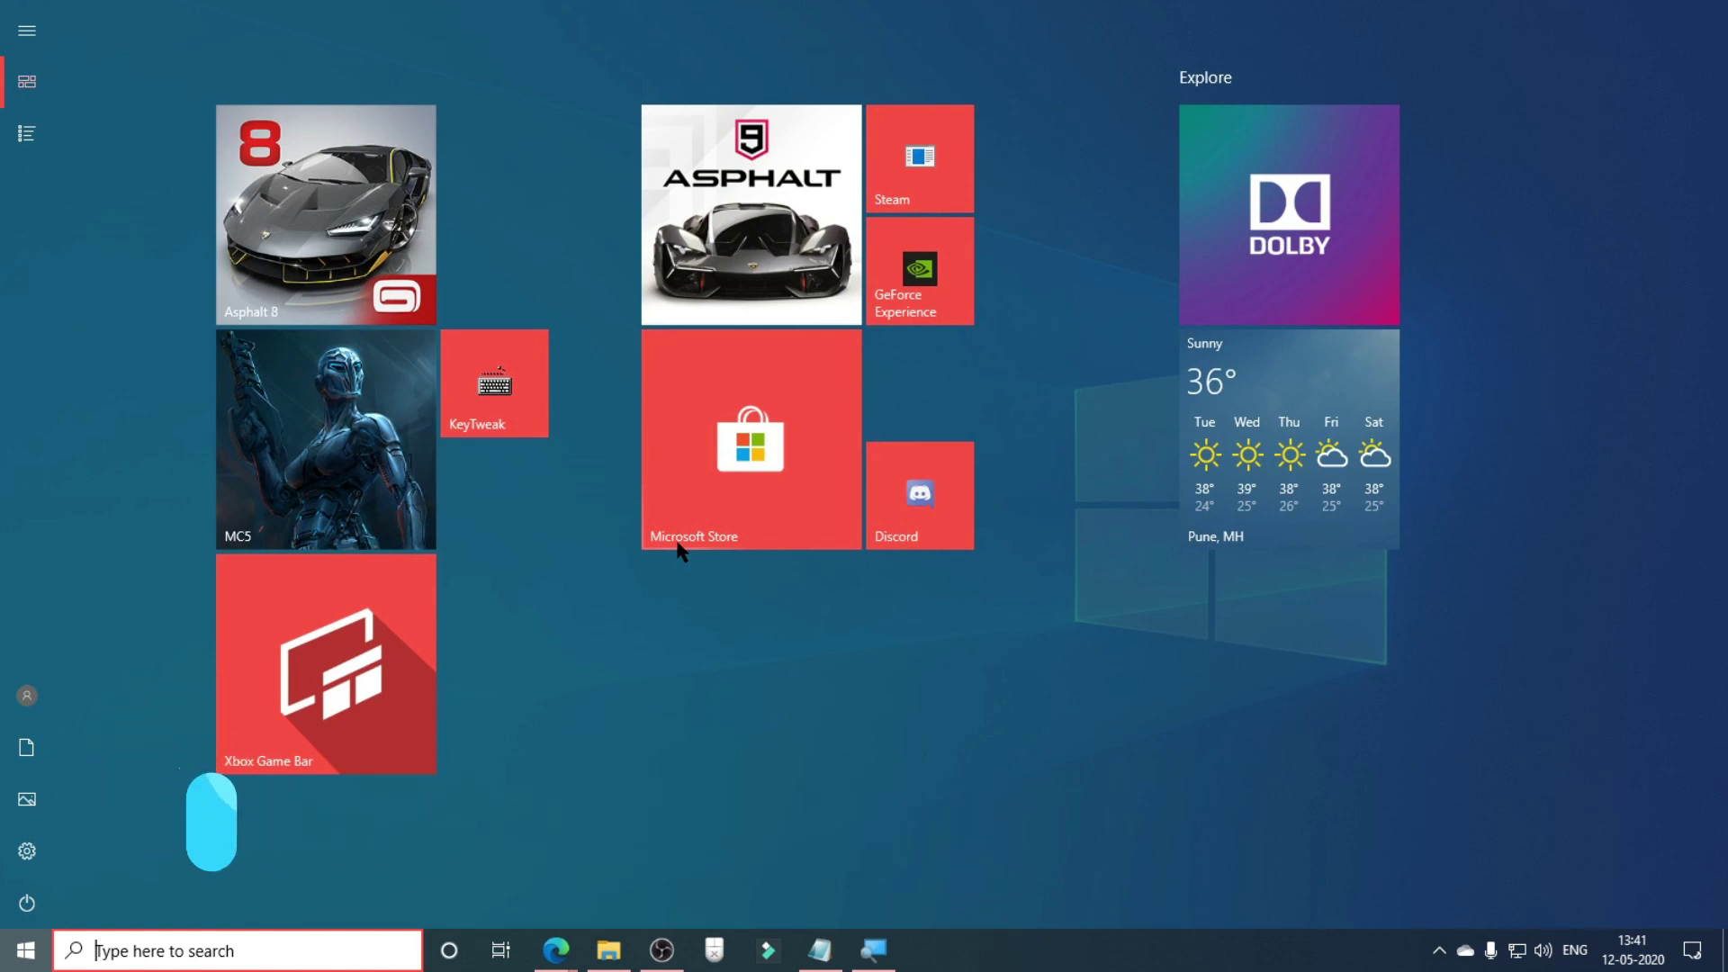
{"action": "type", "text": "feat"}
{"action": "mouse_move", "coordinate": [216, 124]}
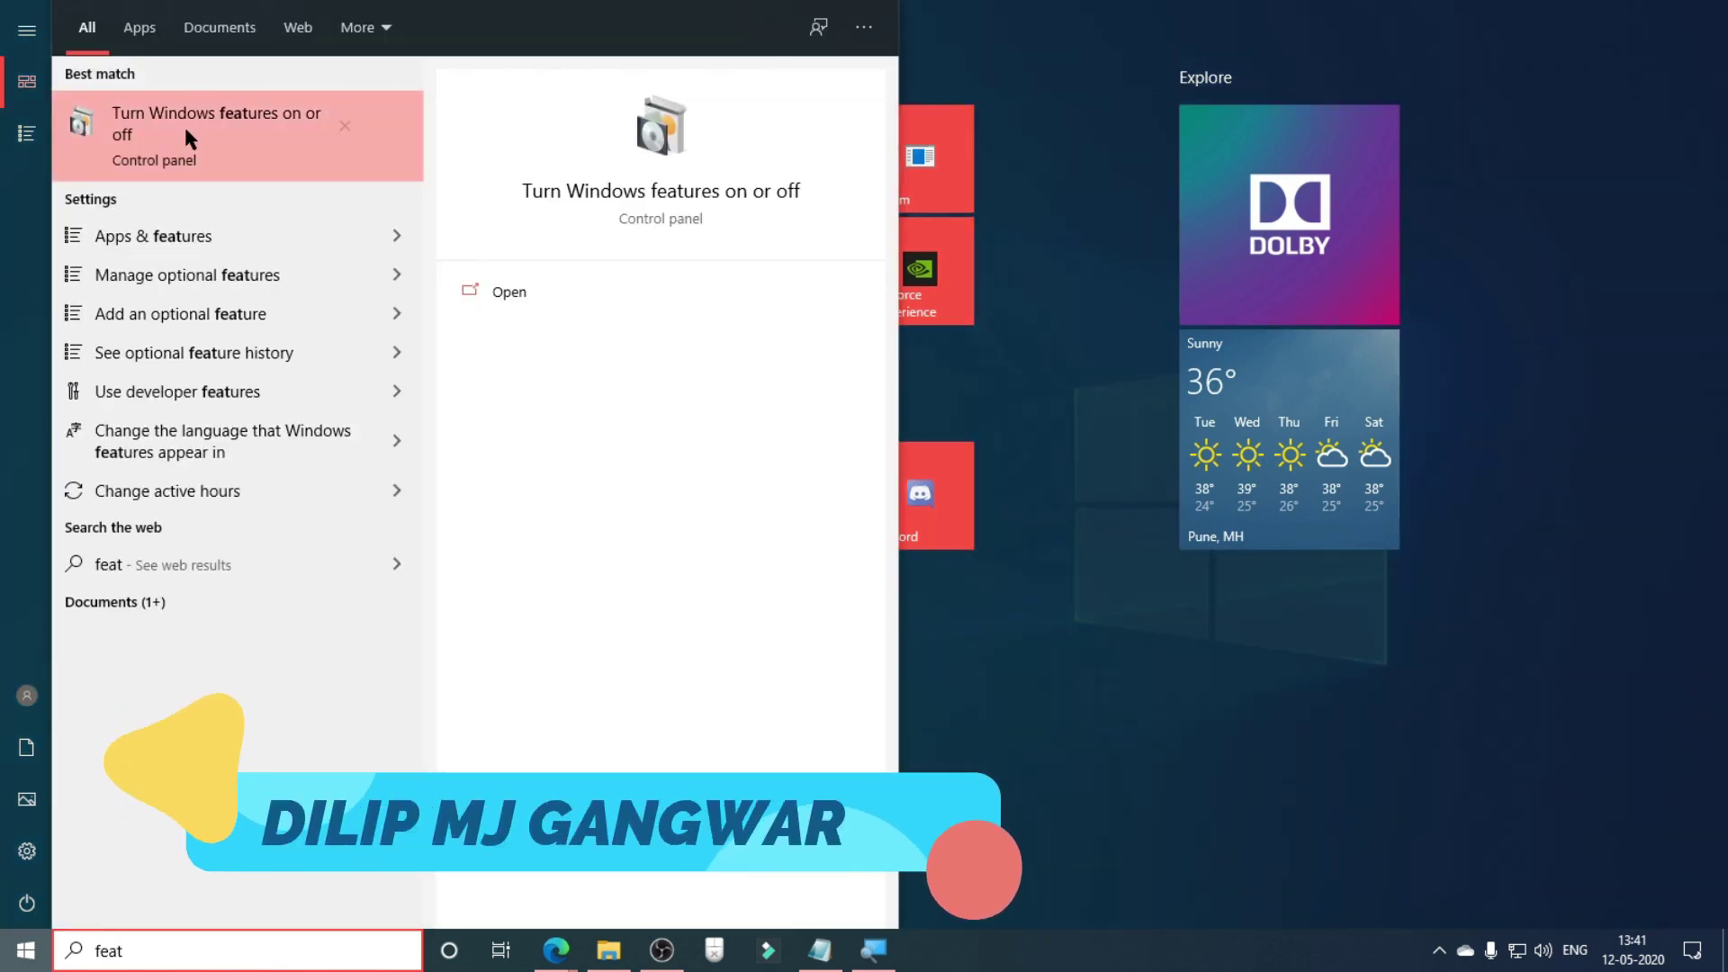
{"action": "left_click", "coordinate": [191, 121]}
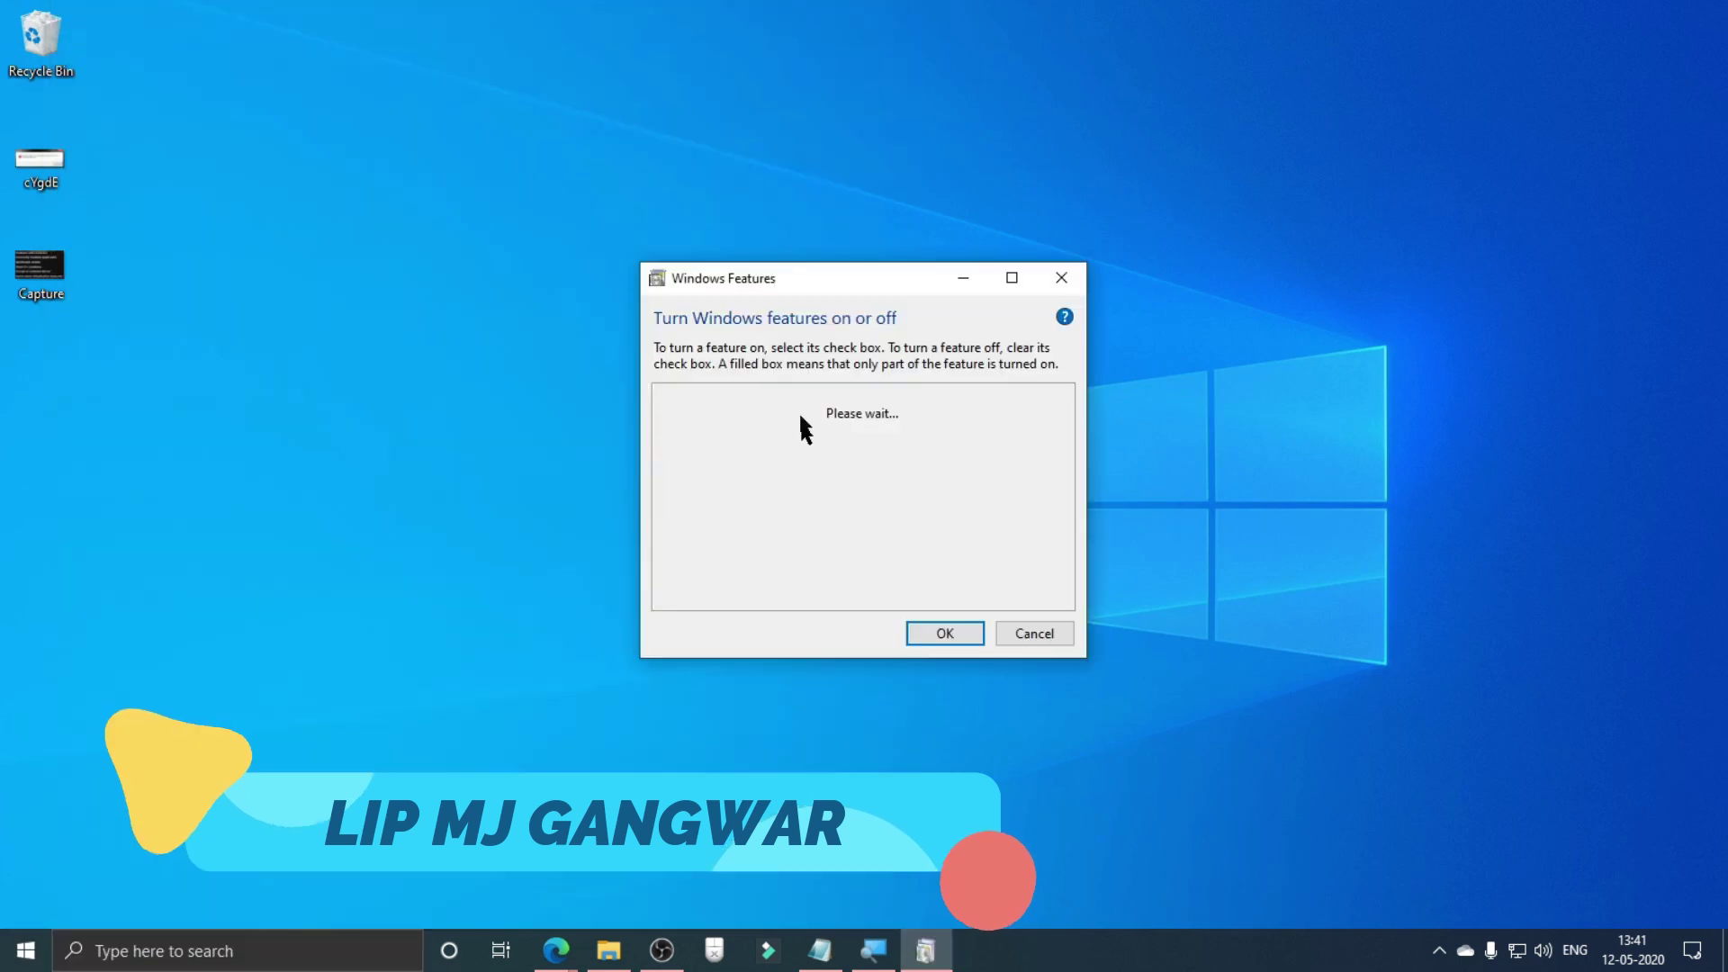
{"action": "left_click_drag", "start_coordinate": [979, 471], "coordinate": [1342, 800]}
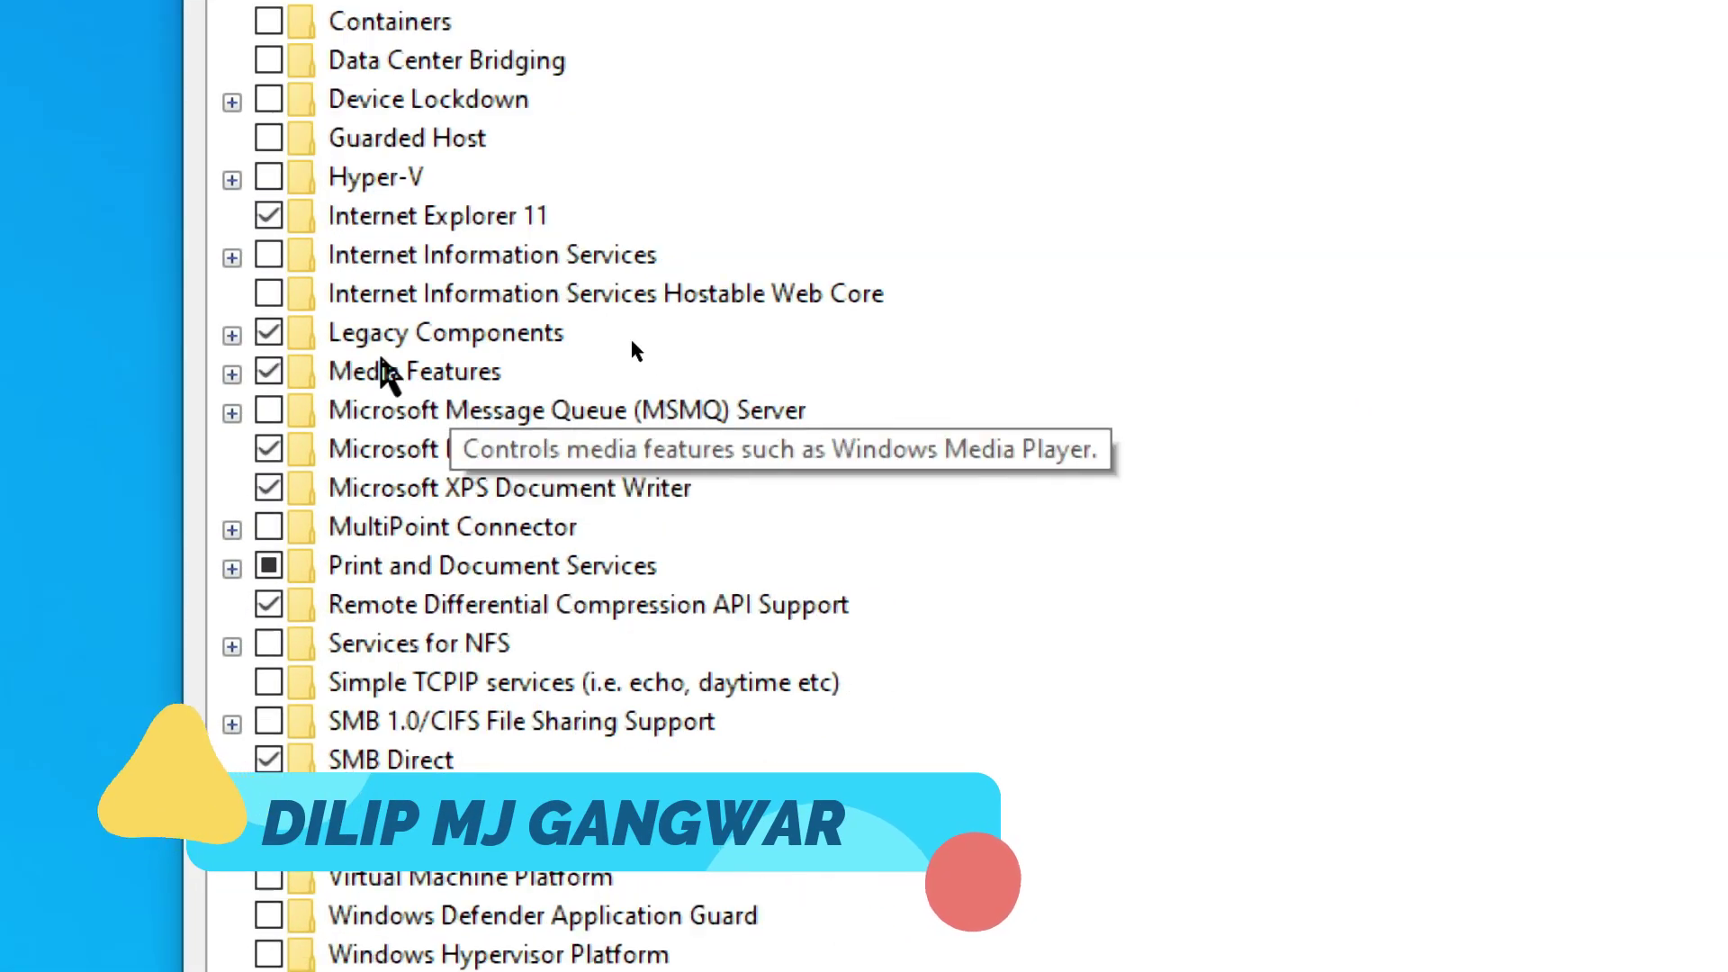
{"action": "left_click", "coordinate": [462, 335]}
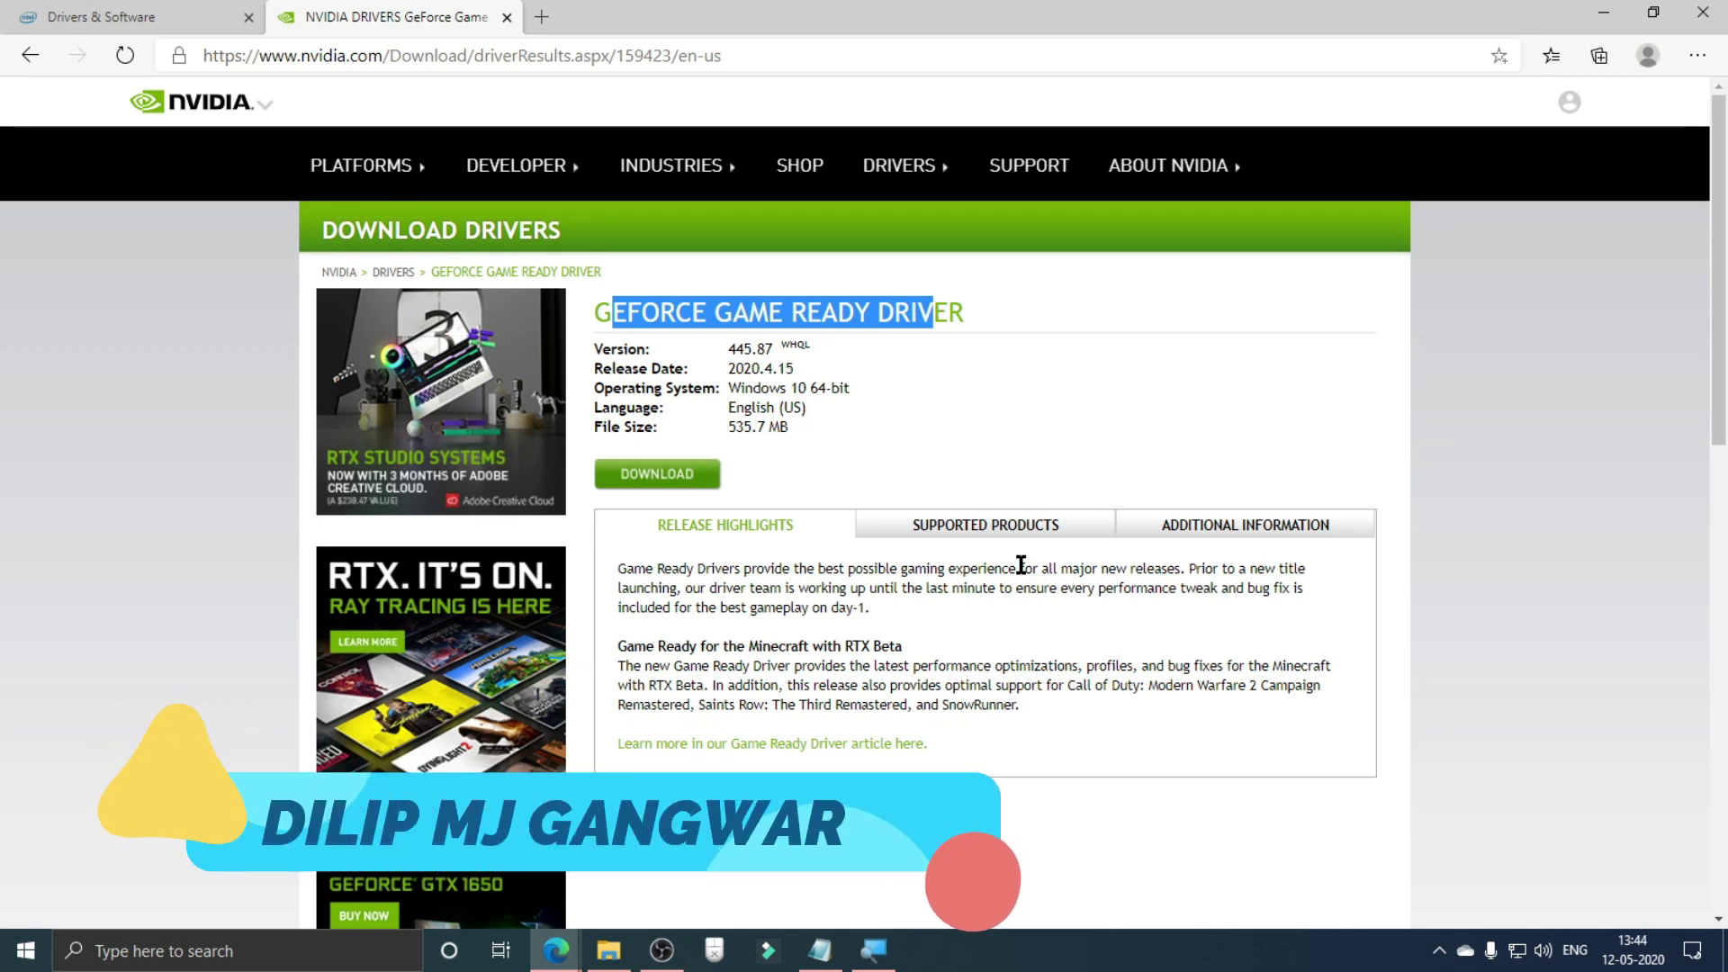
Search Start for 'upad' to open Windows Update's Check for updates page.
{"action": "key", "text": "super"}
{"action": "type", "text": "u"}
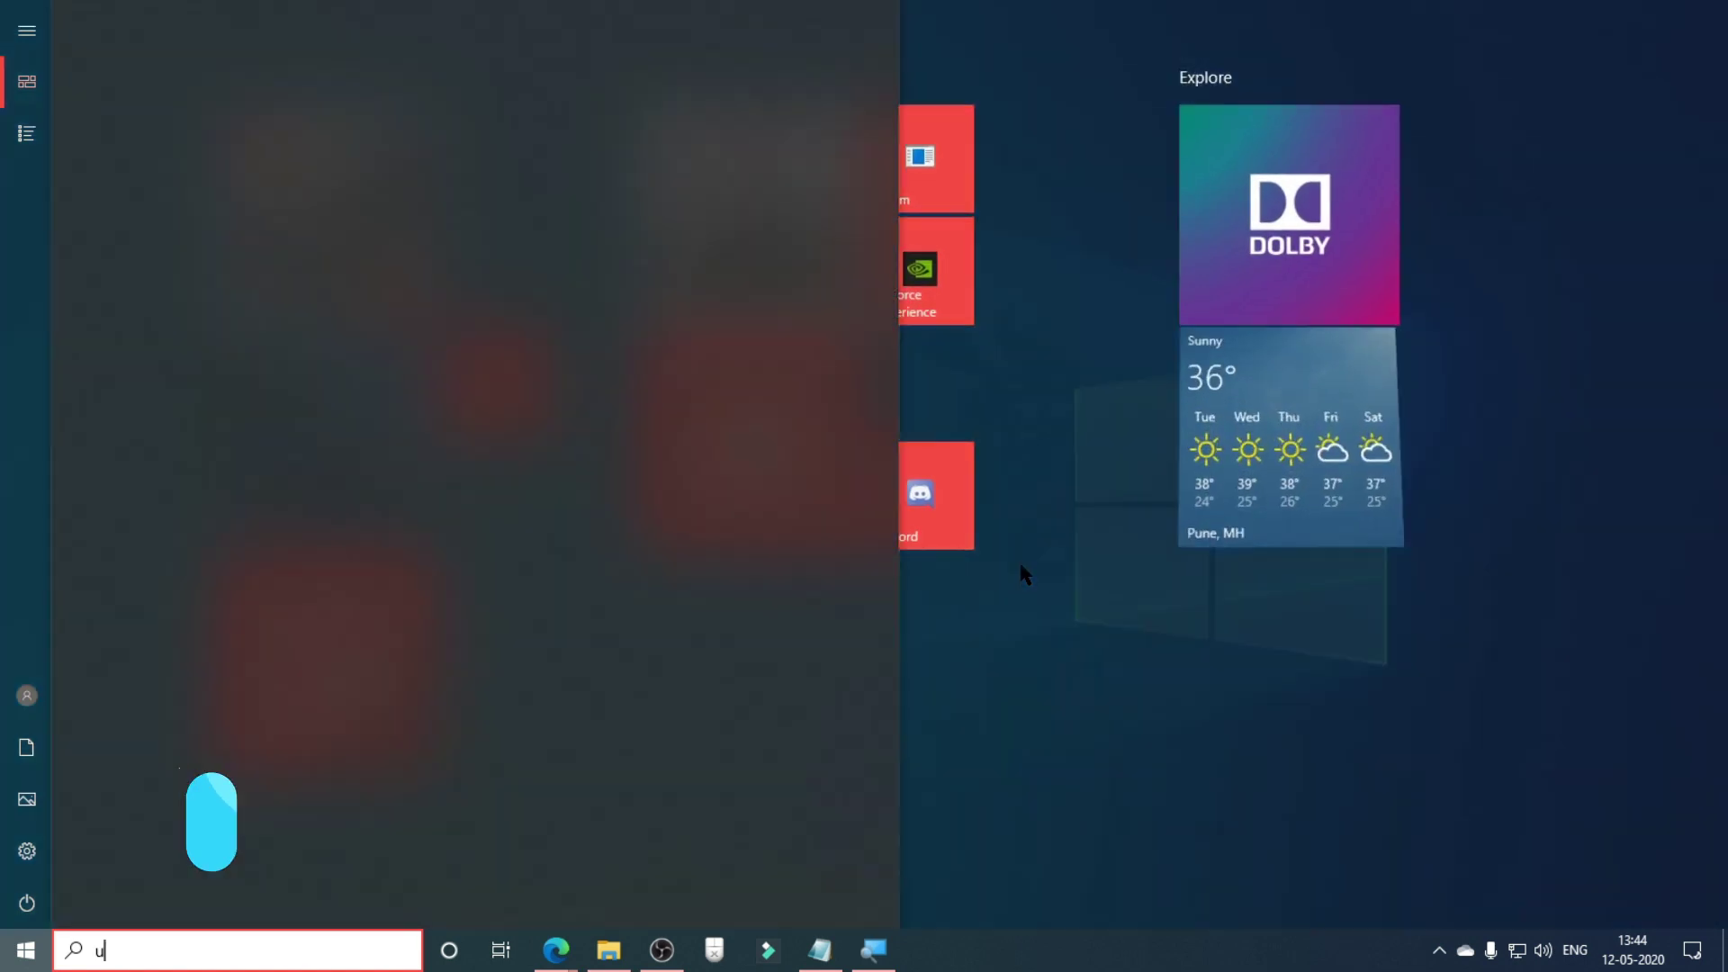
{"action": "type", "text": "pad"}
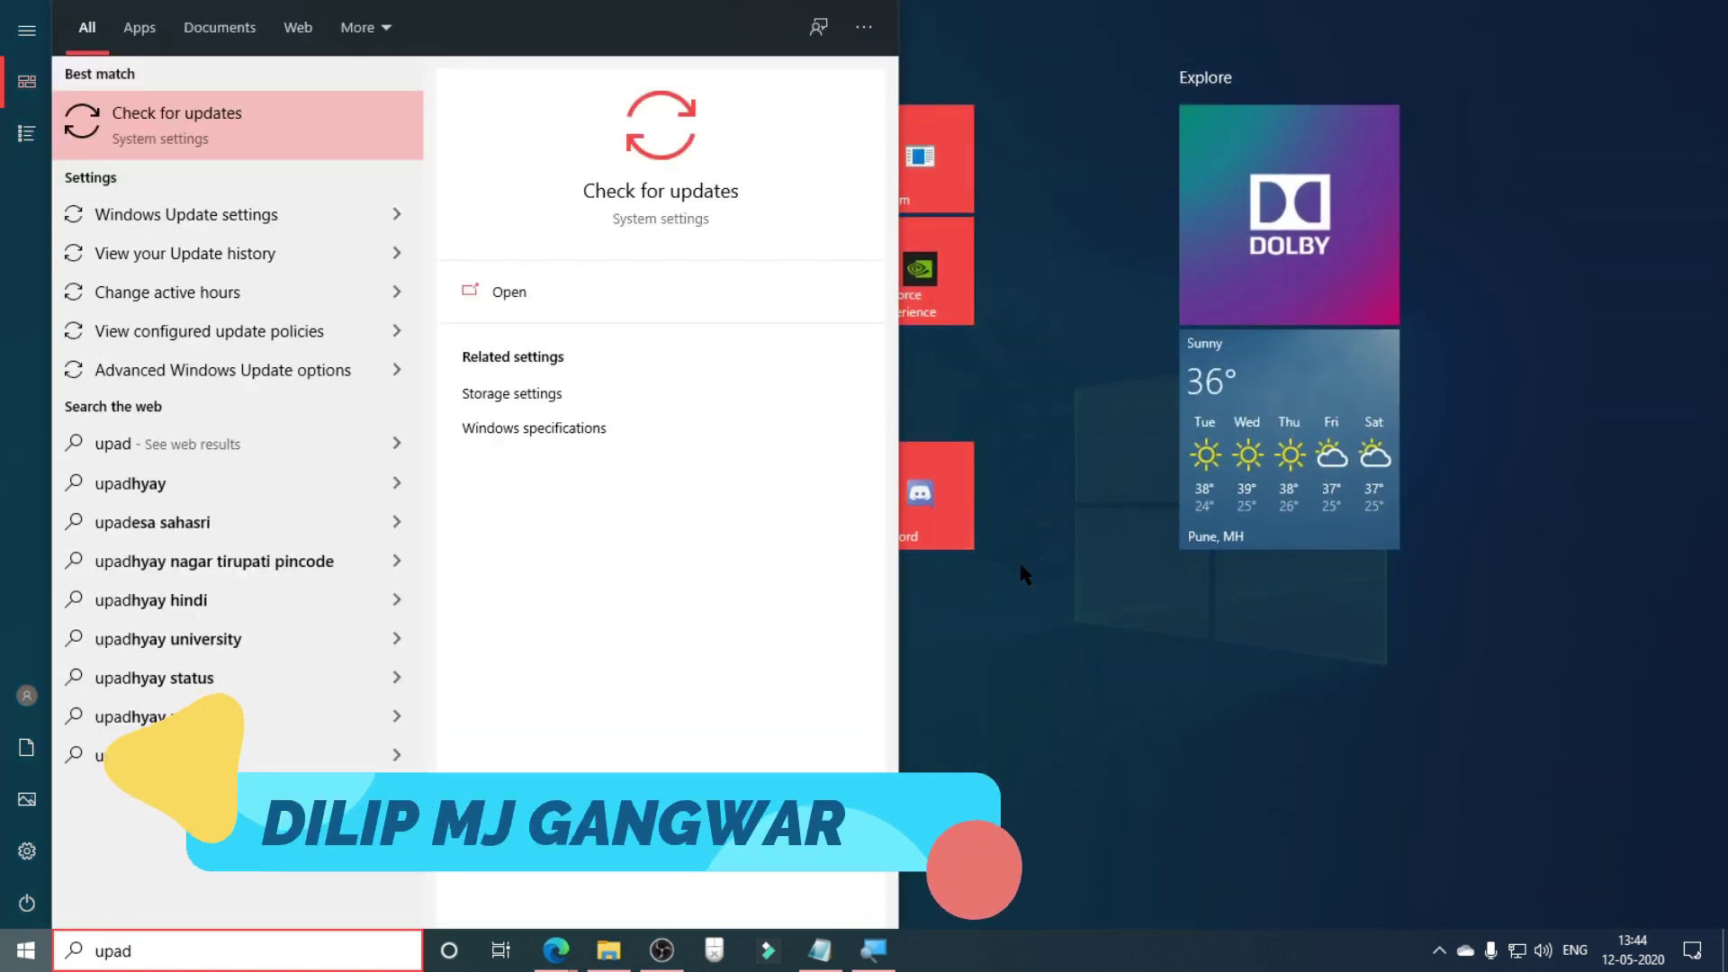
{"action": "key", "text": "Return"}
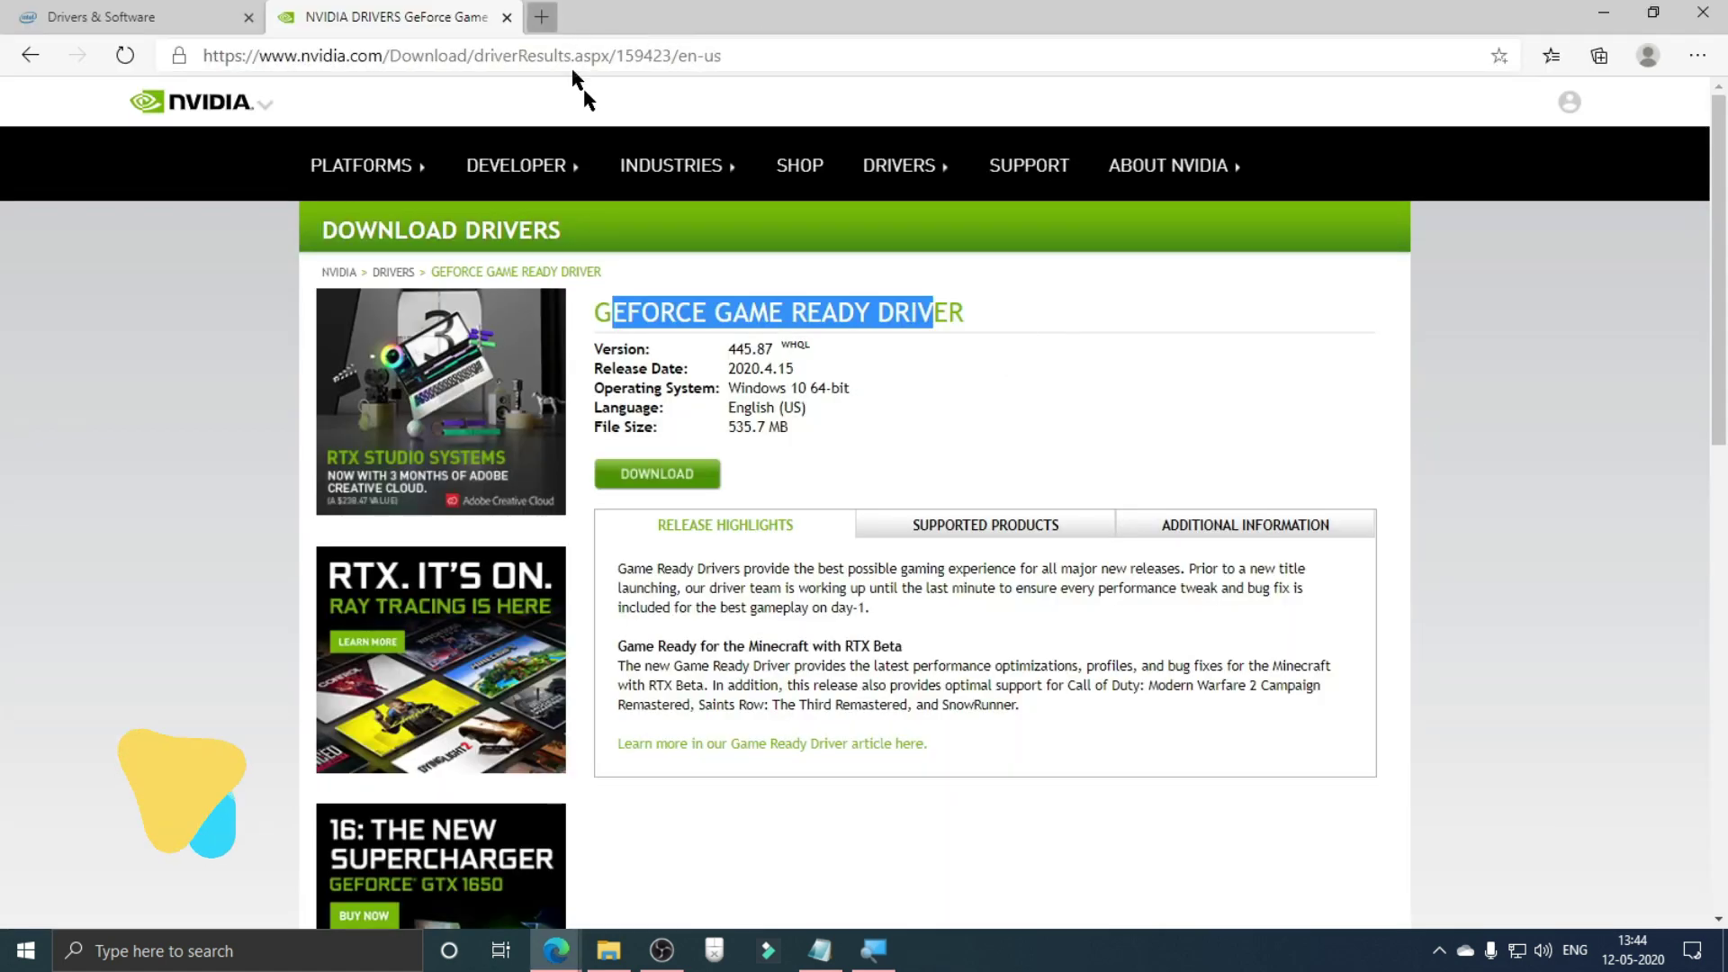
In a new Edge tab, search 'directx end' and pick the DirectX End-User Runtime suggestion.
{"action": "left_click", "coordinate": [544, 15]}
{"action": "left_click", "coordinate": [634, 594]}
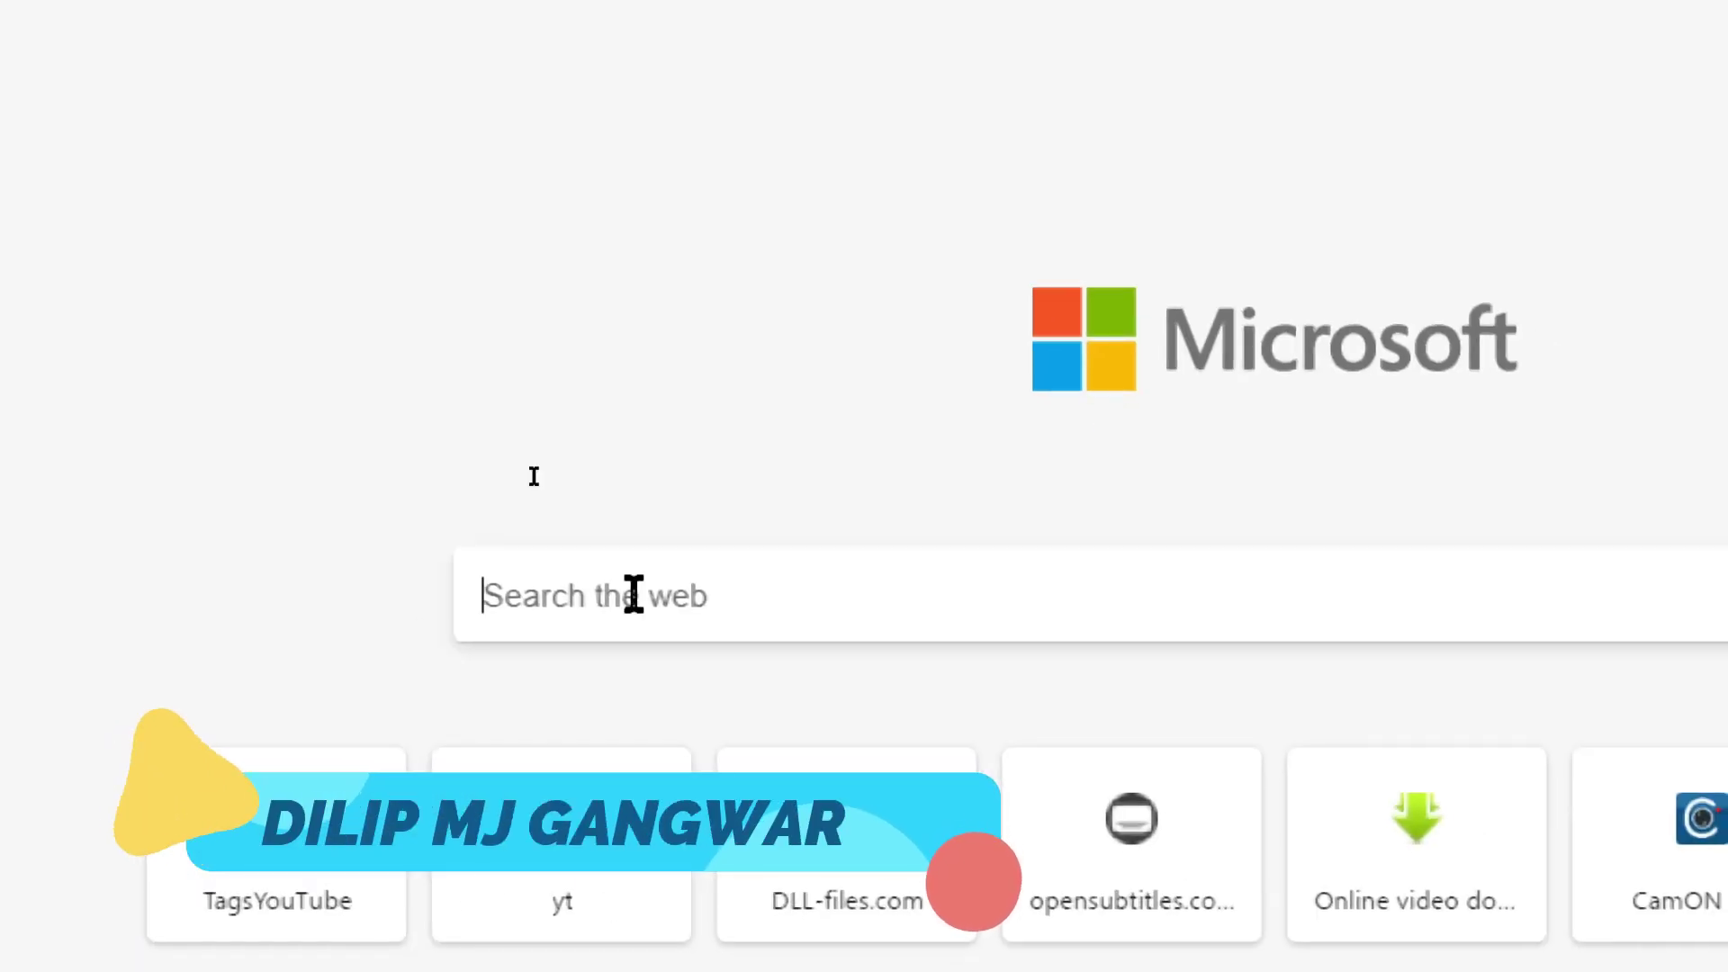
{"action": "type", "text": "direct"}
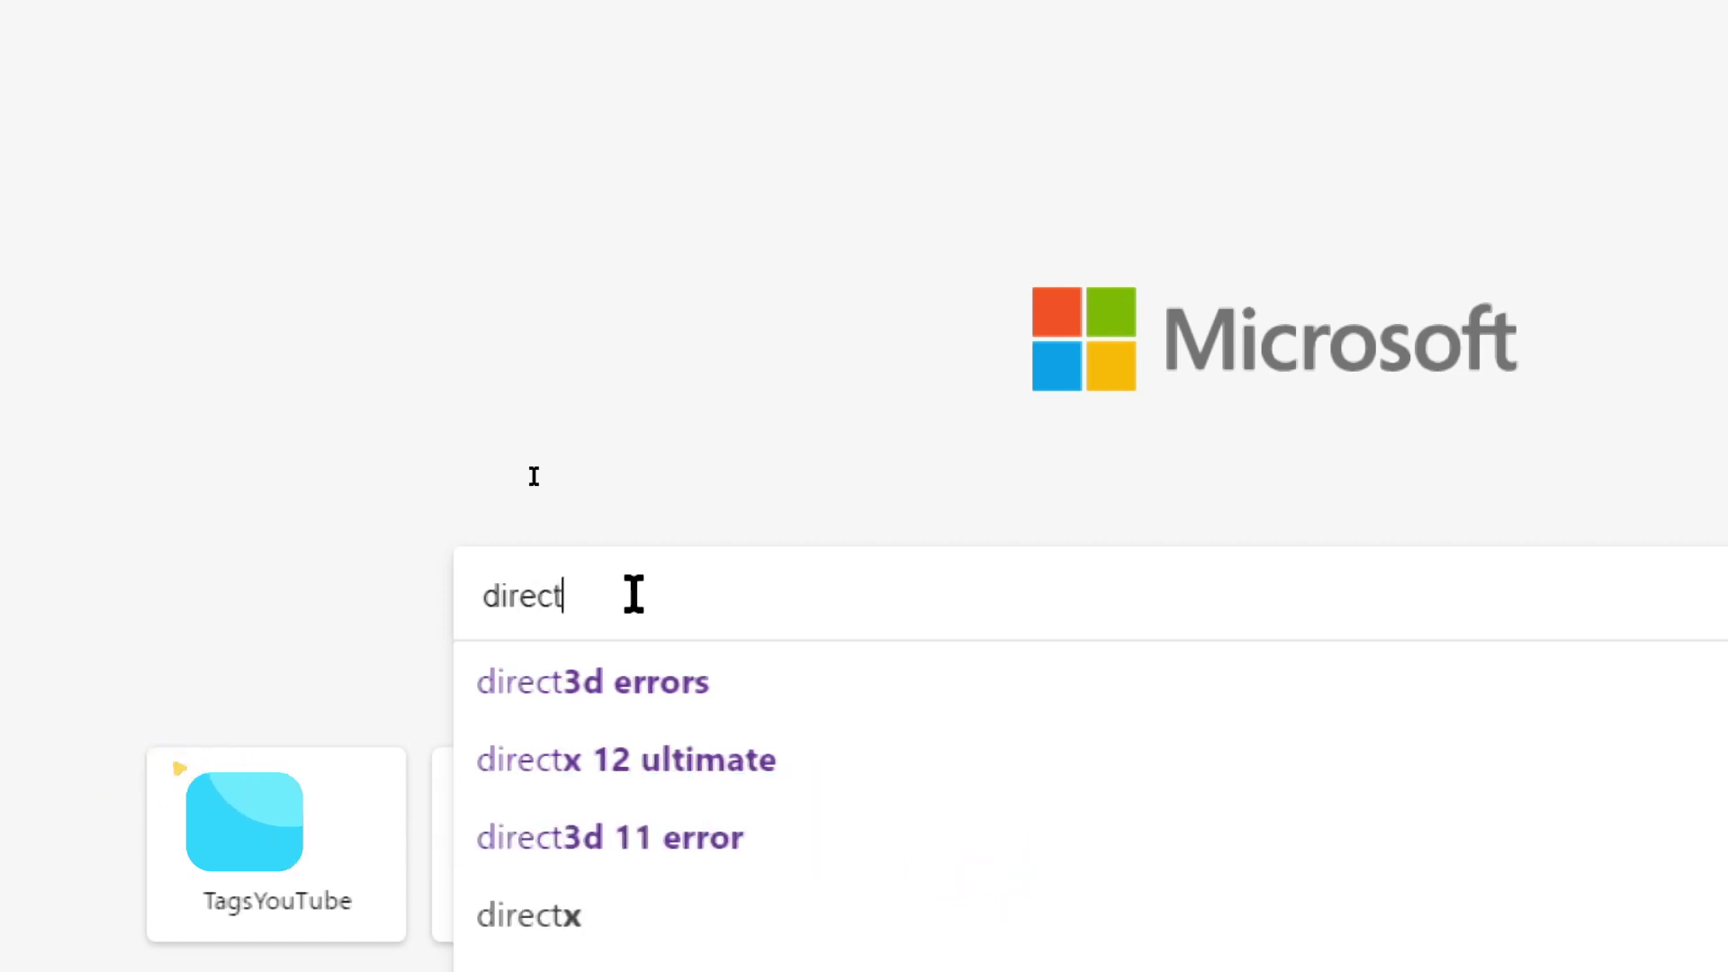
{"action": "type", "text": "x end"}
{"action": "left_click", "coordinate": [594, 681]}
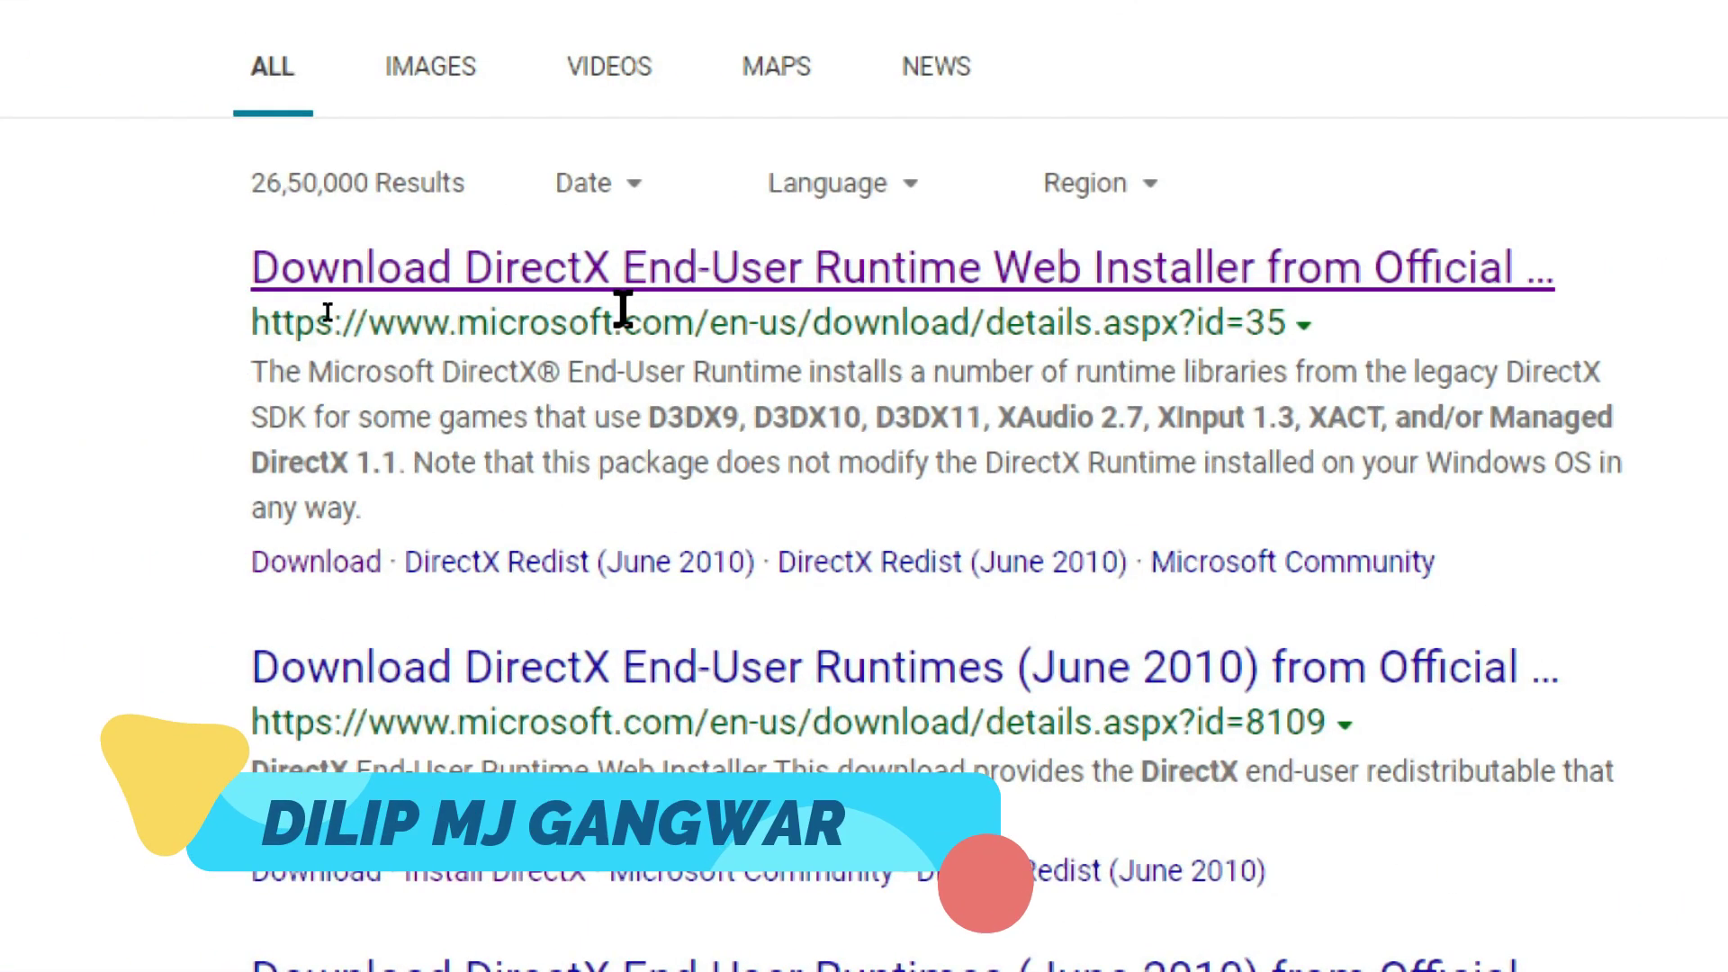
Open Microsoft's DirectX End-User Runtime Web Installer page and highlight the D3DX9 library list.
{"action": "left_click", "coordinate": [646, 293]}
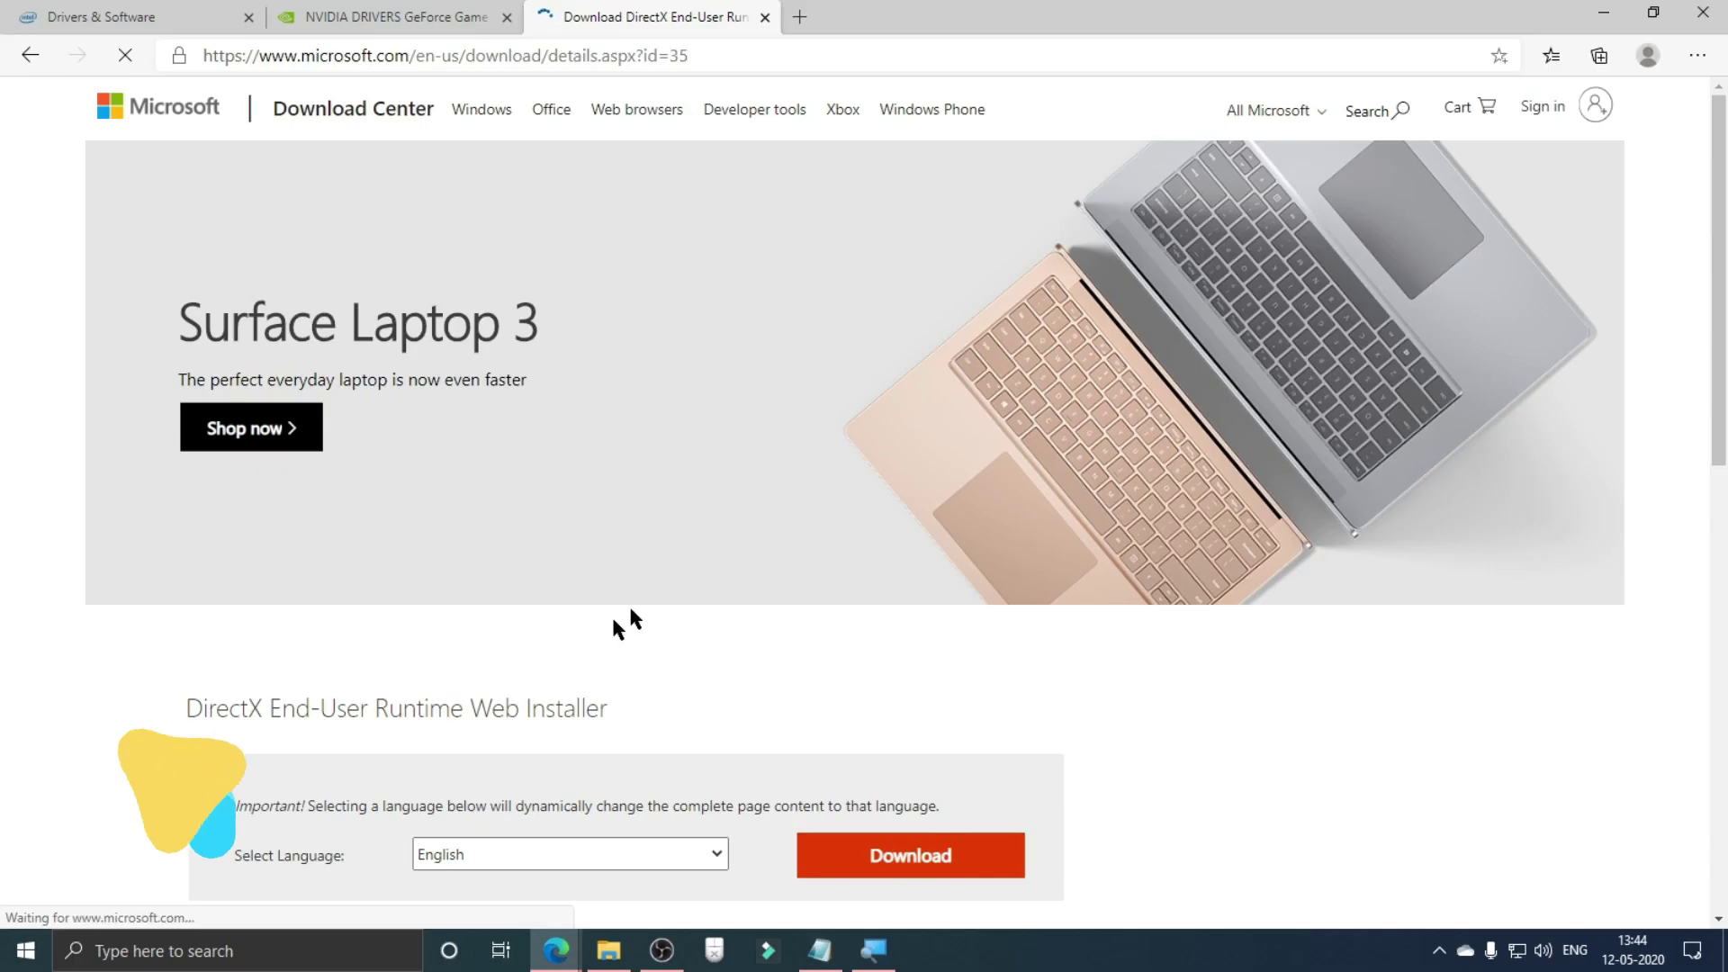
{"action": "scroll", "coordinate": [630, 612], "scroll_direction": "down", "scroll_amount": 4}
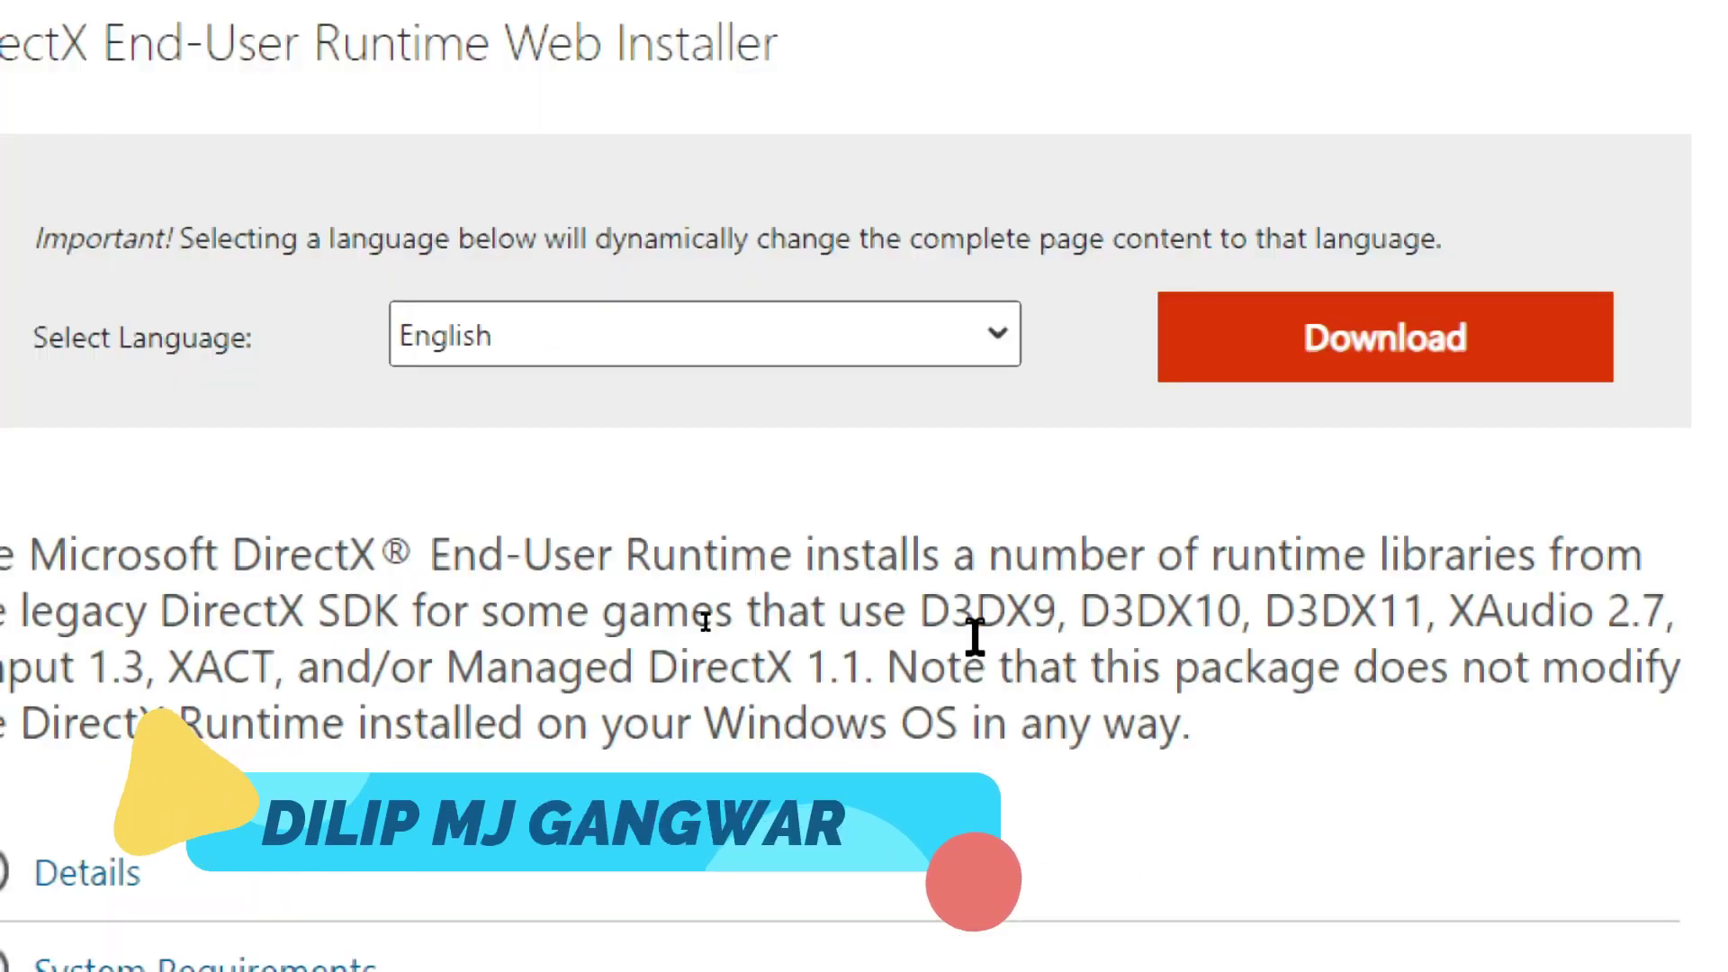
{"action": "double_click", "coordinate": [988, 612]}
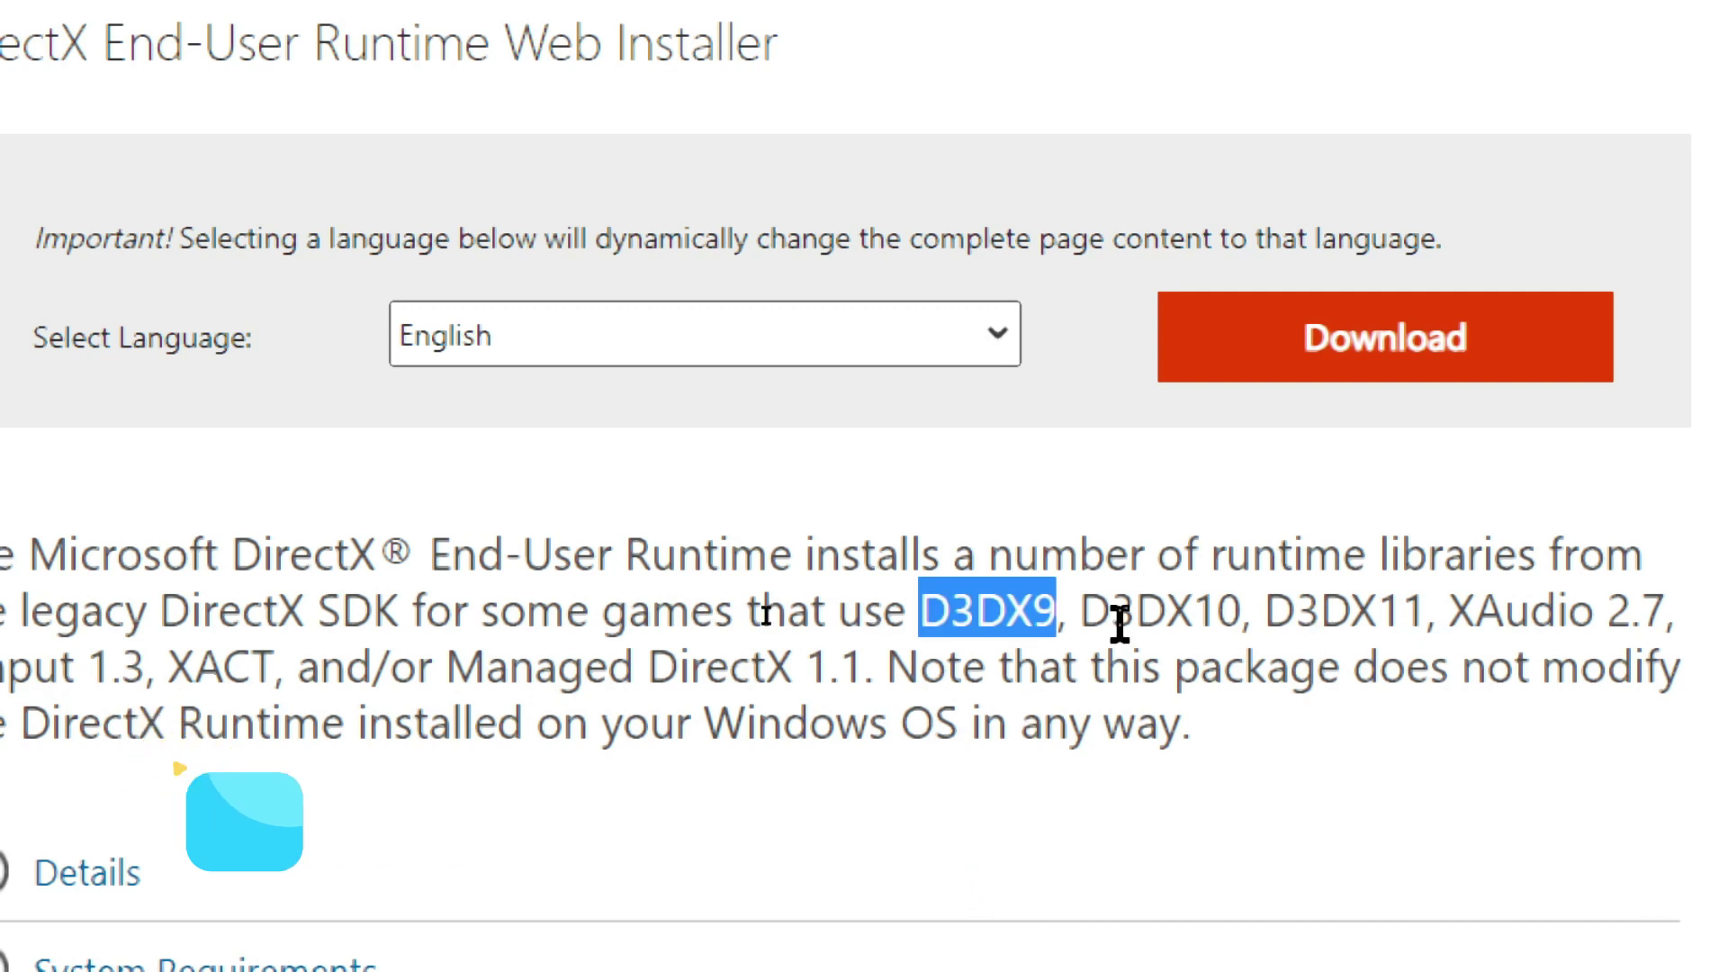
{"action": "left_click_drag", "start_coordinate": [1159, 615], "coordinate": [337, 636]}
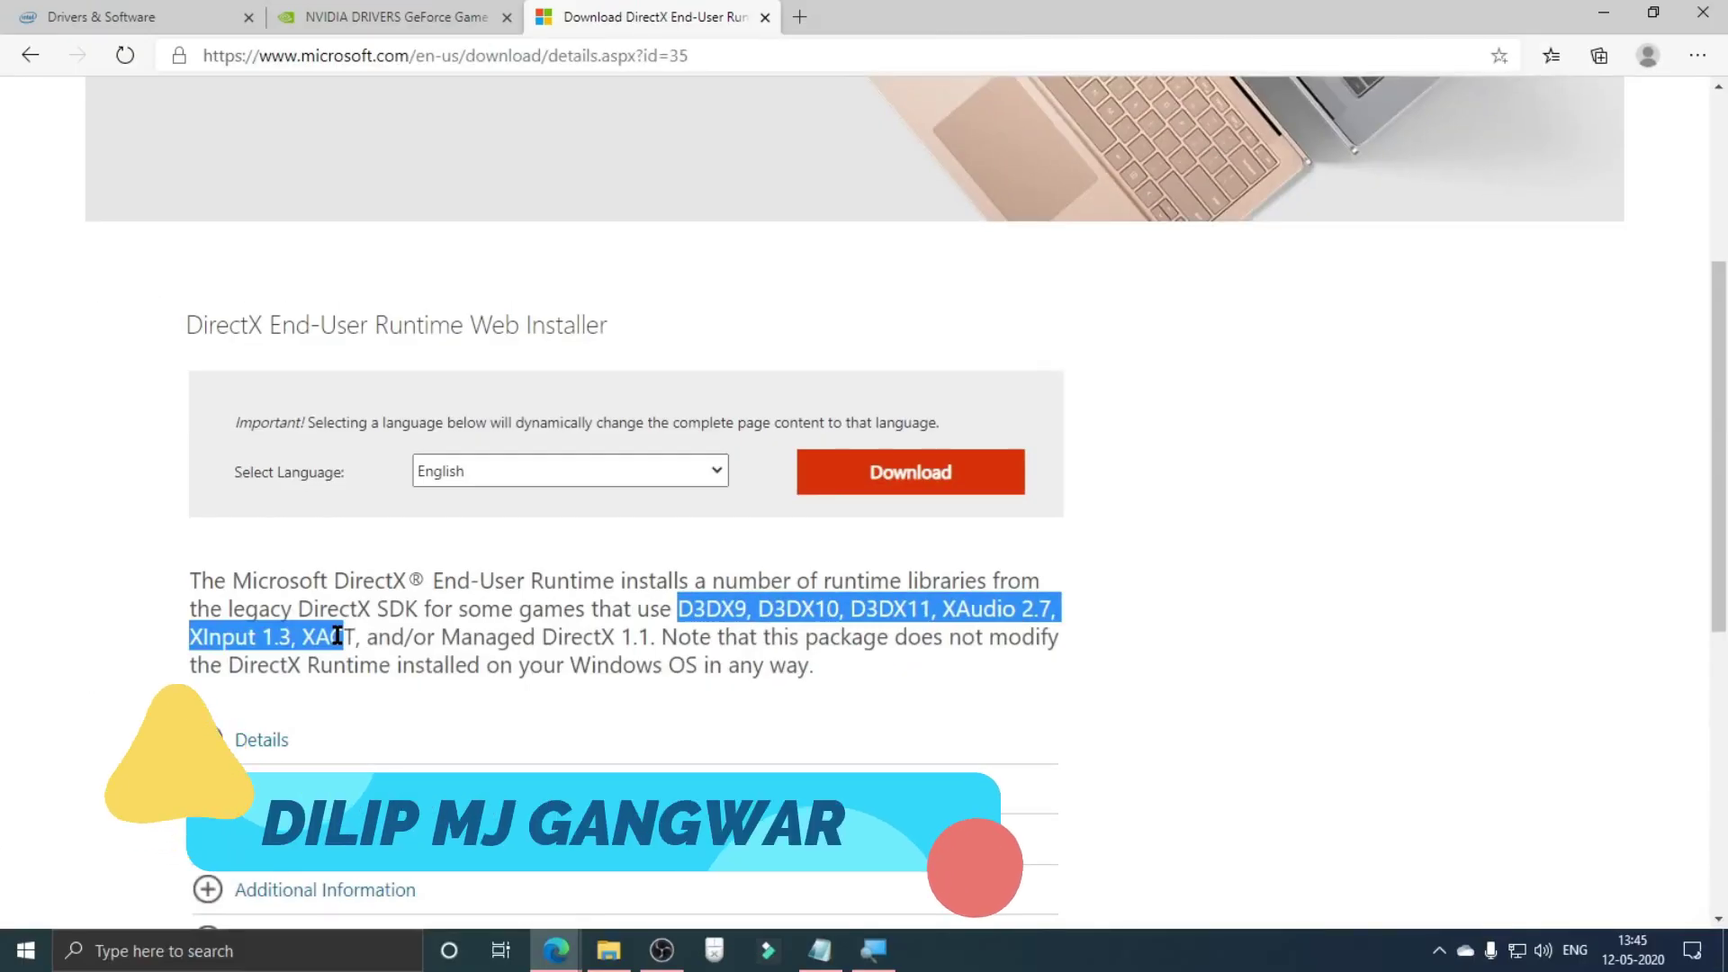